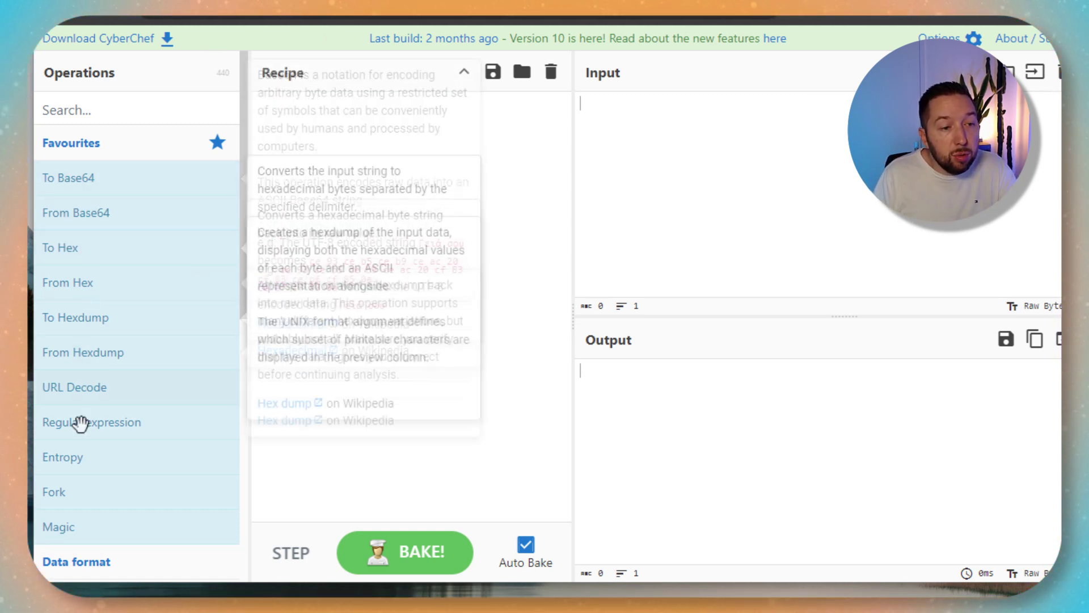
- Try the To Hex operation in the recipe and clear the recipe again
scroll(114, 445, "down", 4)
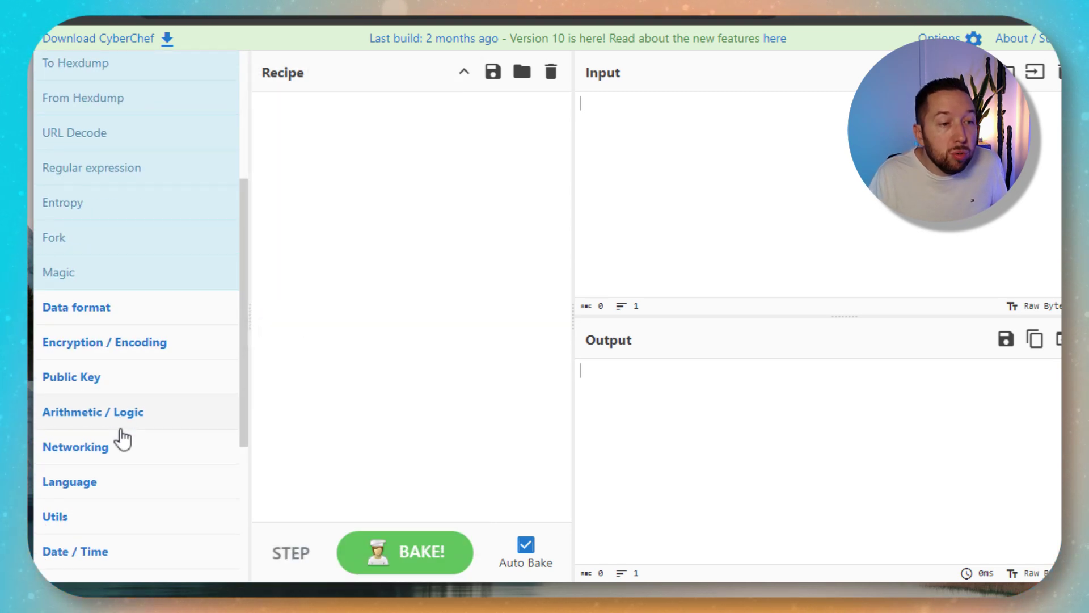
scroll(122, 439, "up", 4)
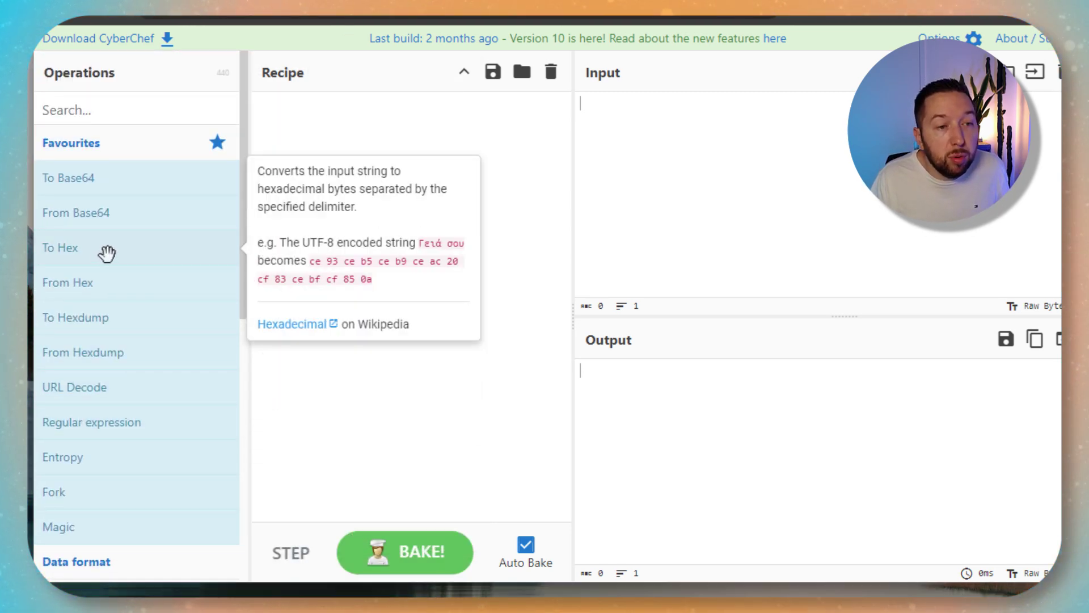
left_click_drag(107, 253, 384, 182)
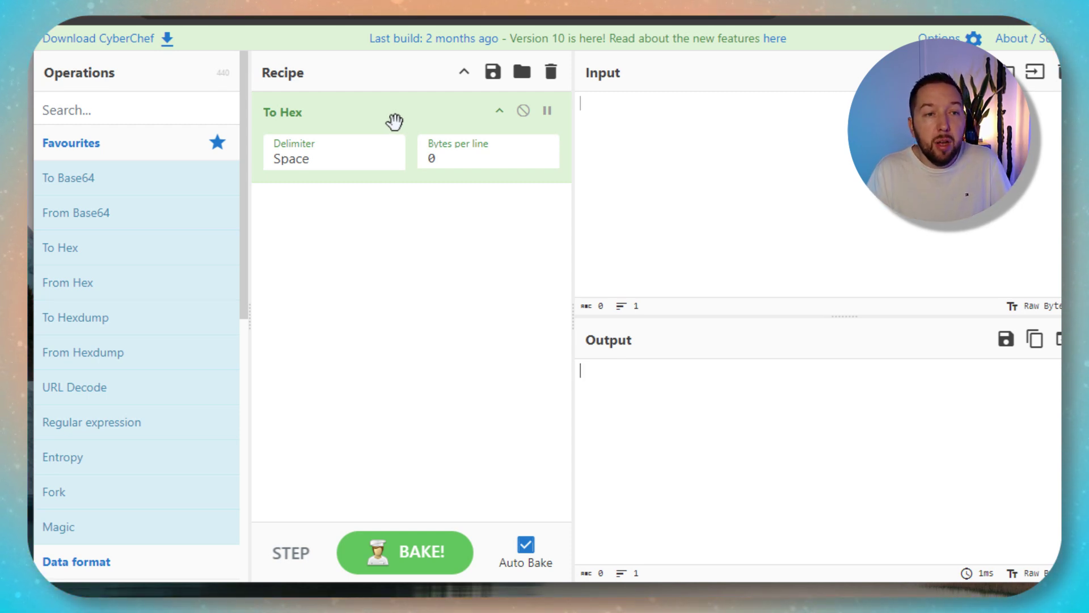
left_click(551, 72)
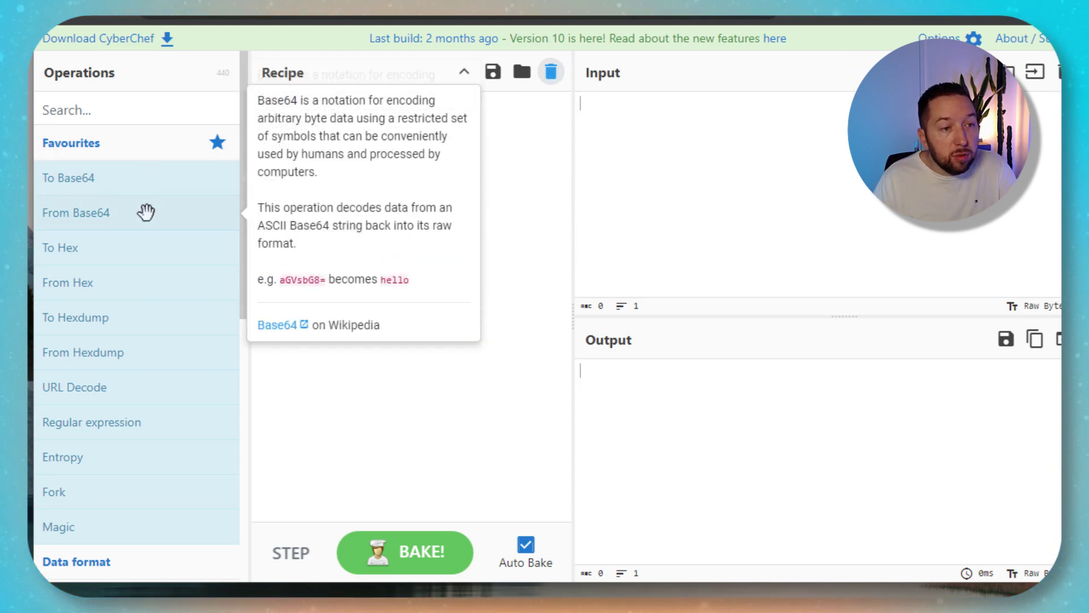
- Browse the Data format category to examine its available encoding and conversion operations
scroll(146, 211, "down", 1)
scroll(145, 211, "down", 5)
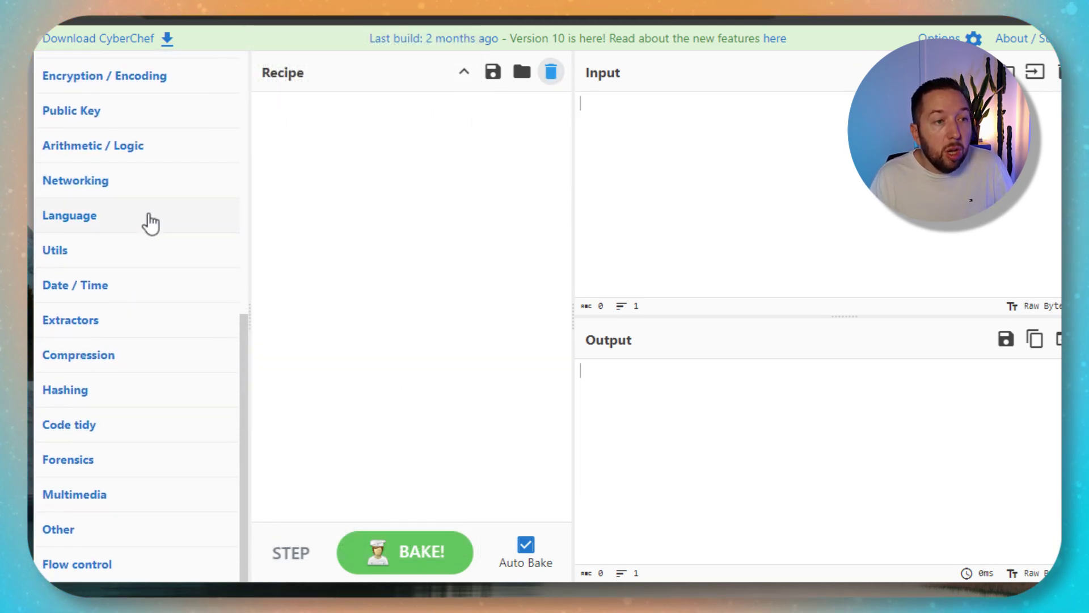
scroll(149, 223, "up", 2)
left_click(150, 218)
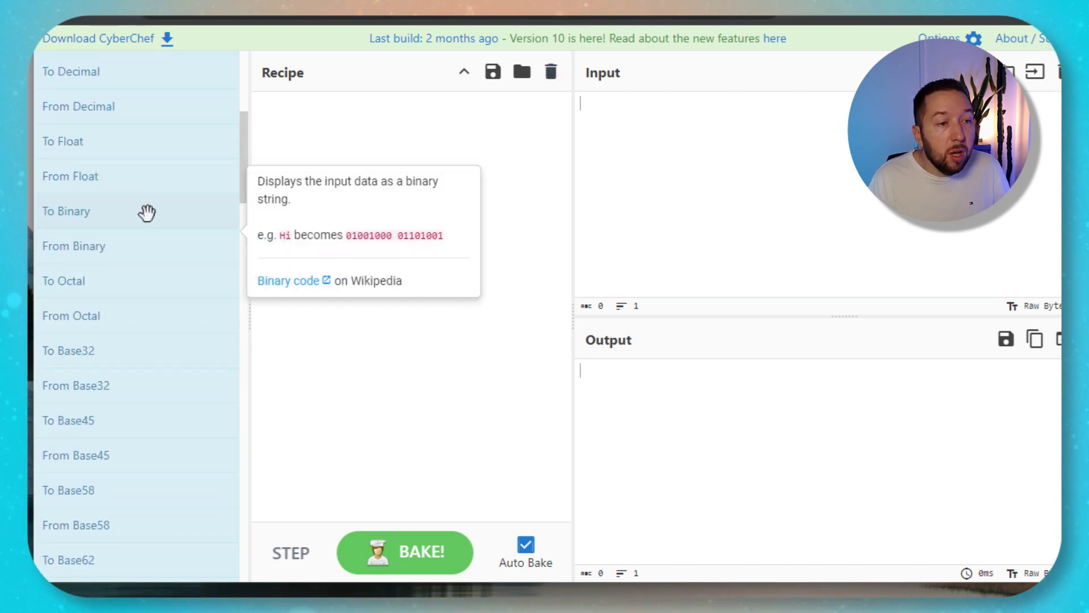
scroll(146, 218, "up", 2)
scroll(146, 217, "up", 2)
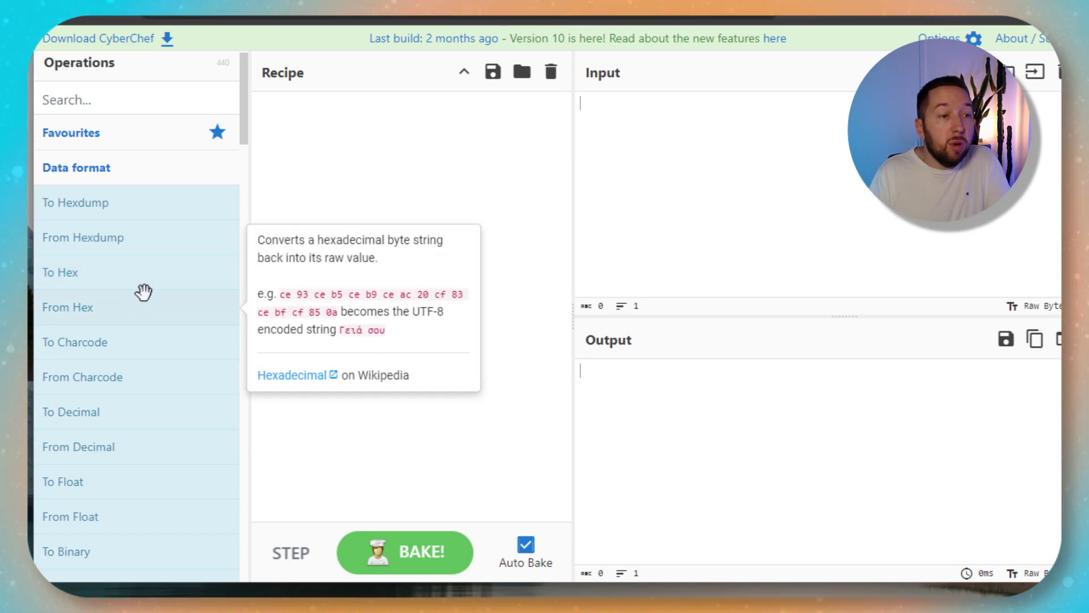
scroll(143, 292, "down", 10)
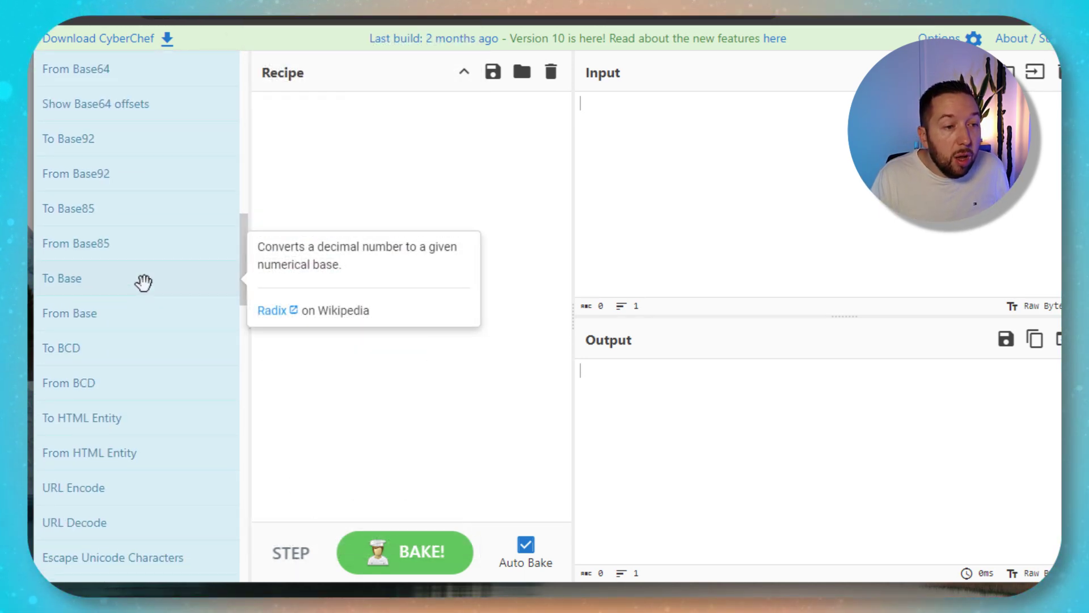
scroll(143, 278, "up", 6)
scroll(127, 217, "down", 9)
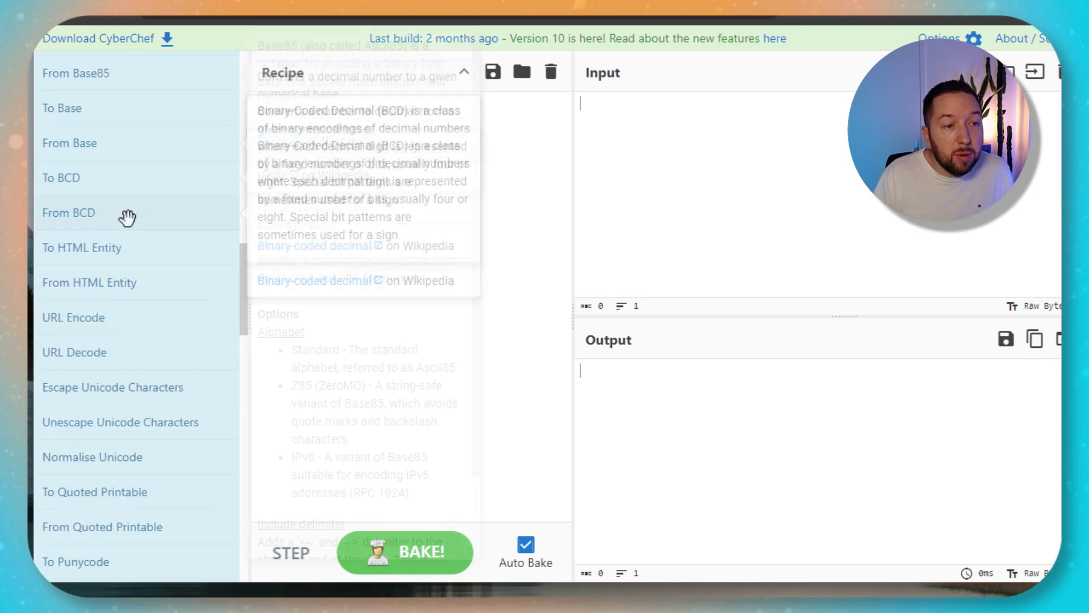
scroll(127, 222, "down", 12)
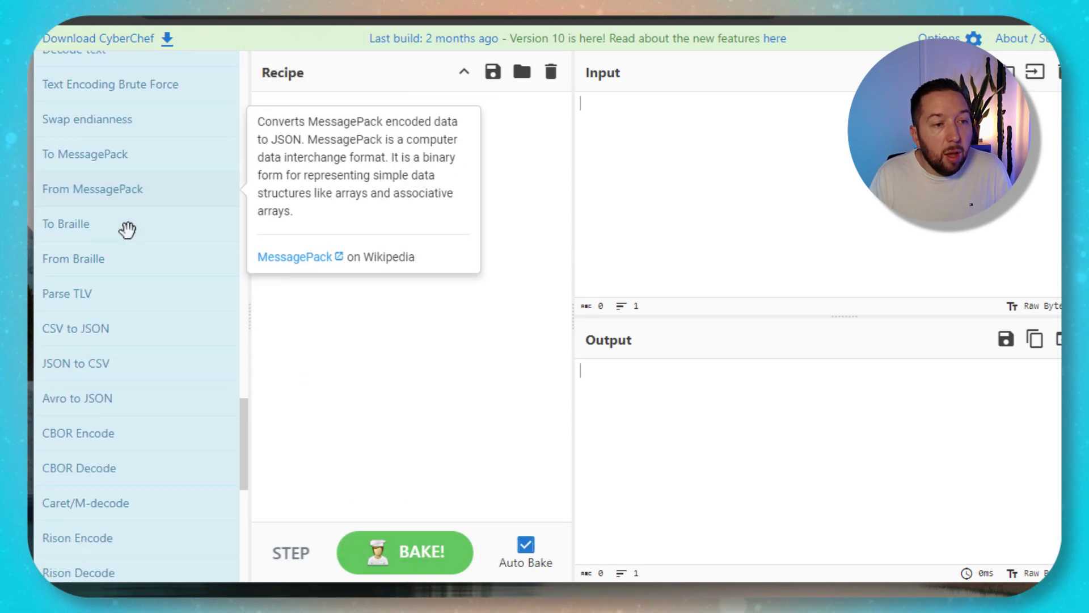
- Examine the operations offered in the Encryption / Encoding and Public Key categories
scroll(127, 233, "down", 8)
left_click(150, 143)
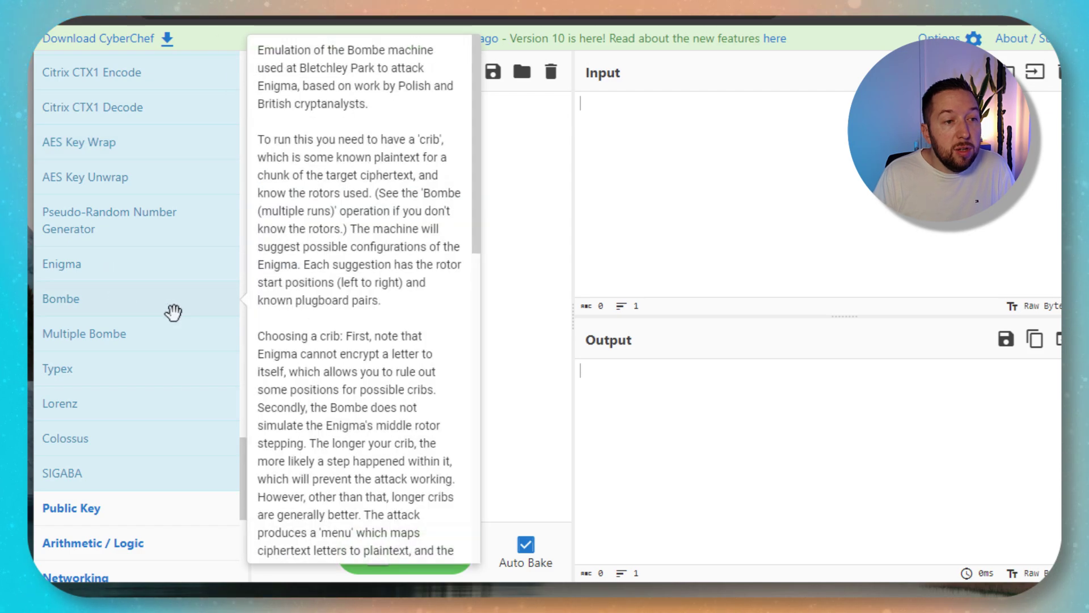
scroll(171, 312, "up", 20)
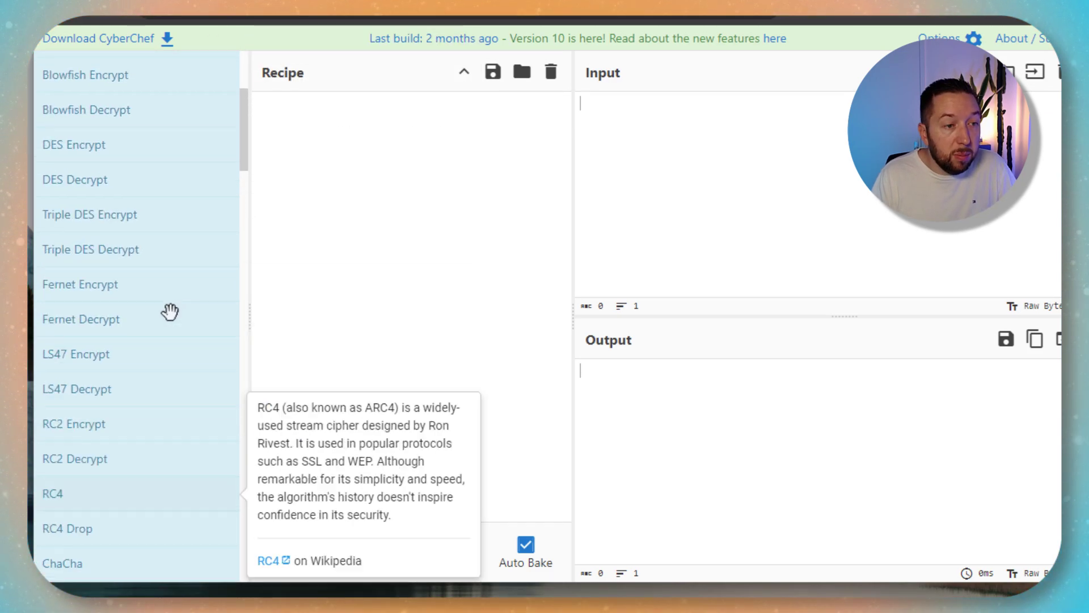
scroll(170, 309, "up", 3)
left_click(183, 130)
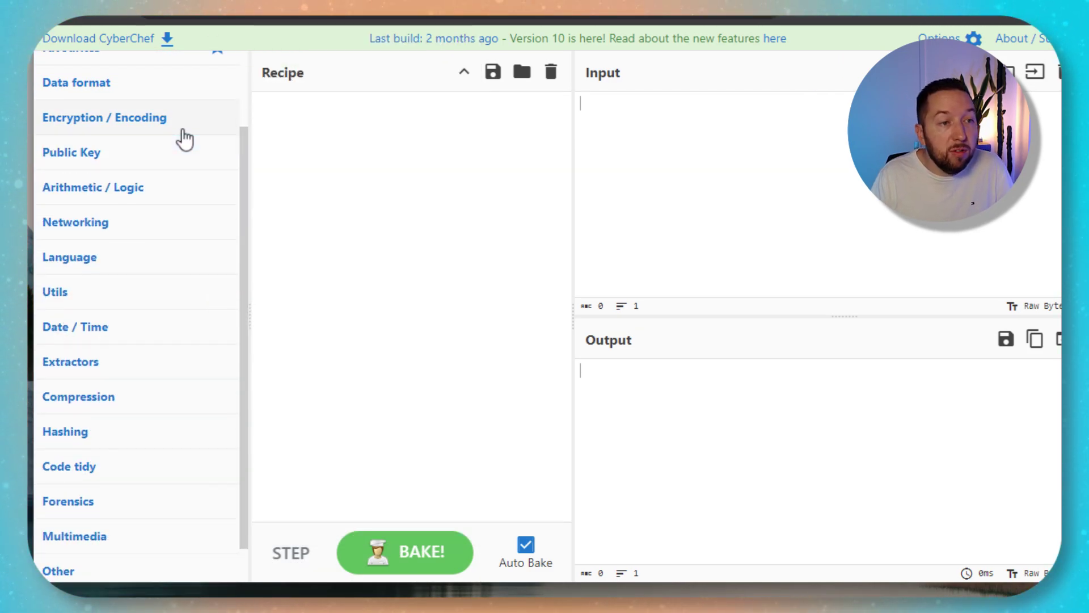
left_click(150, 157)
mouse_move(120, 209)
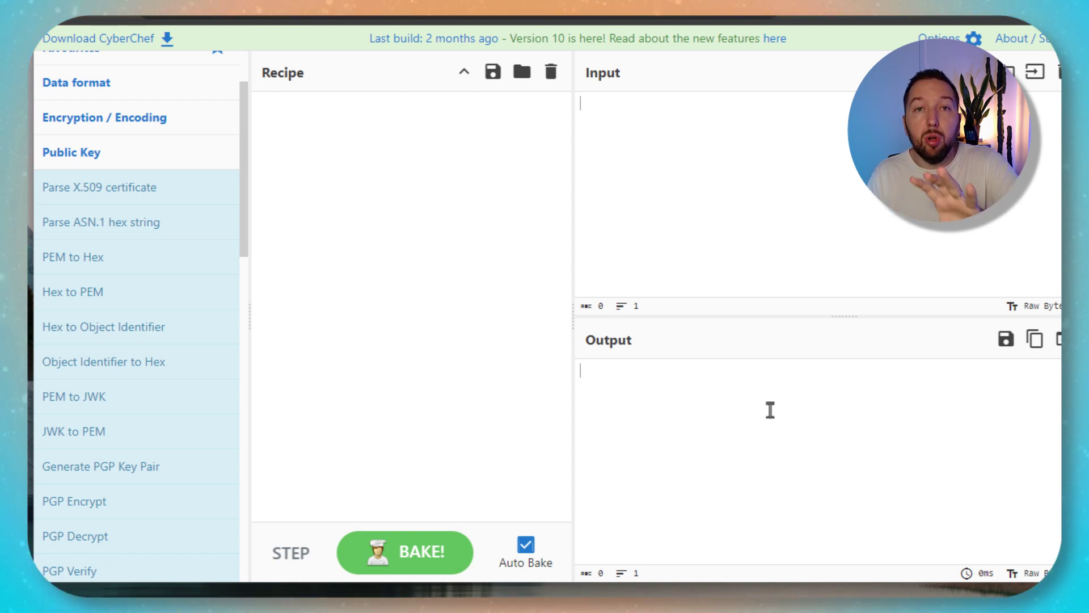
left_click(114, 159)
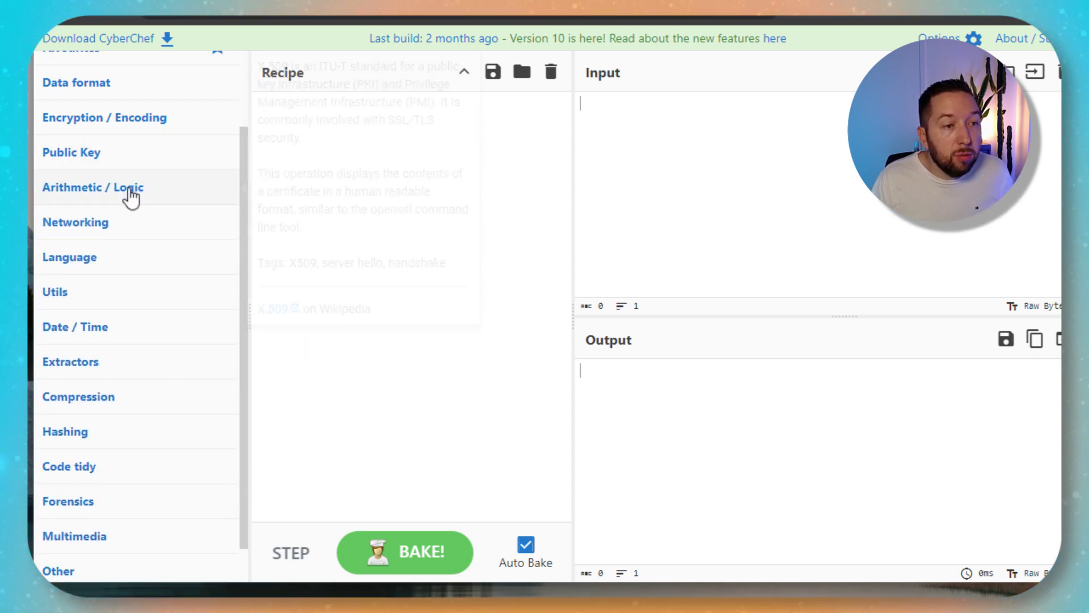
- Look through the operations in the Arithmetic / Logic and Networking categories
left_click(107, 192)
scroll(189, 334, "down", 12)
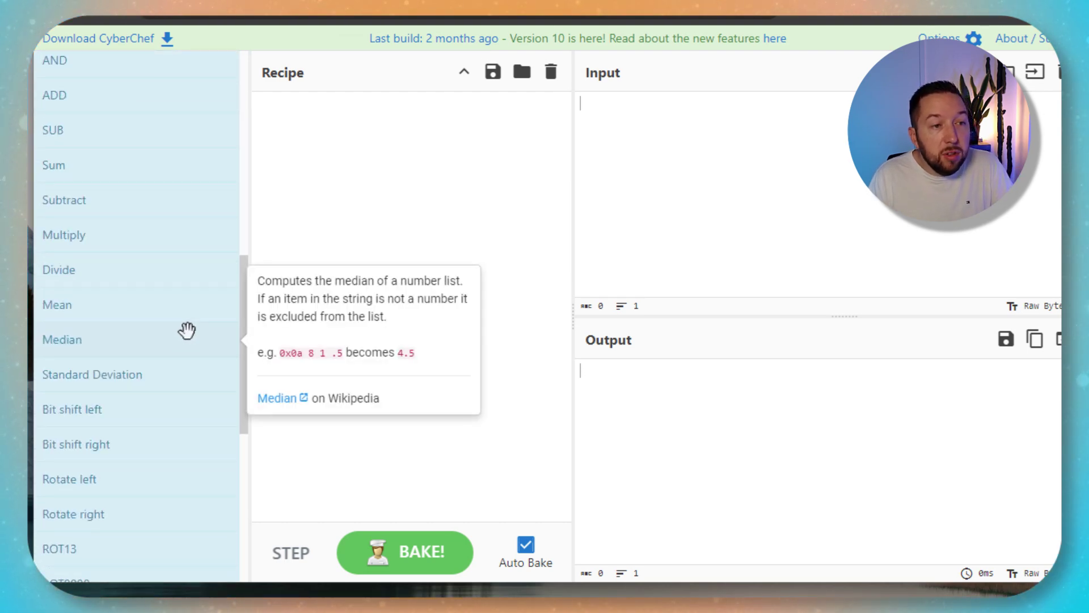
scroll(178, 323, "down", 2)
left_click(139, 368)
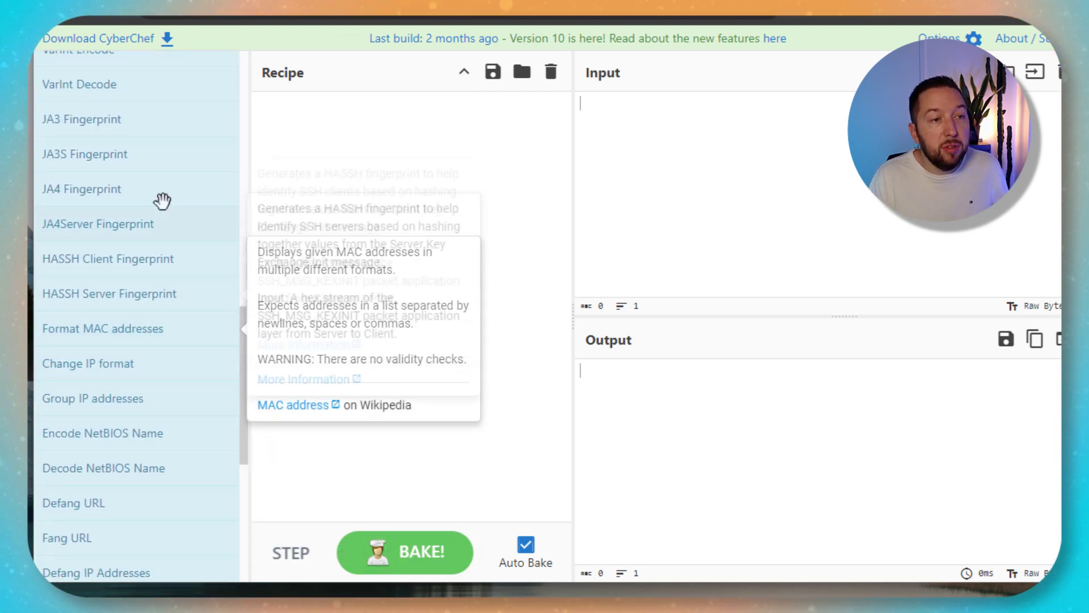
scroll(153, 227, "down", 8)
scroll(151, 261, "up", 6)
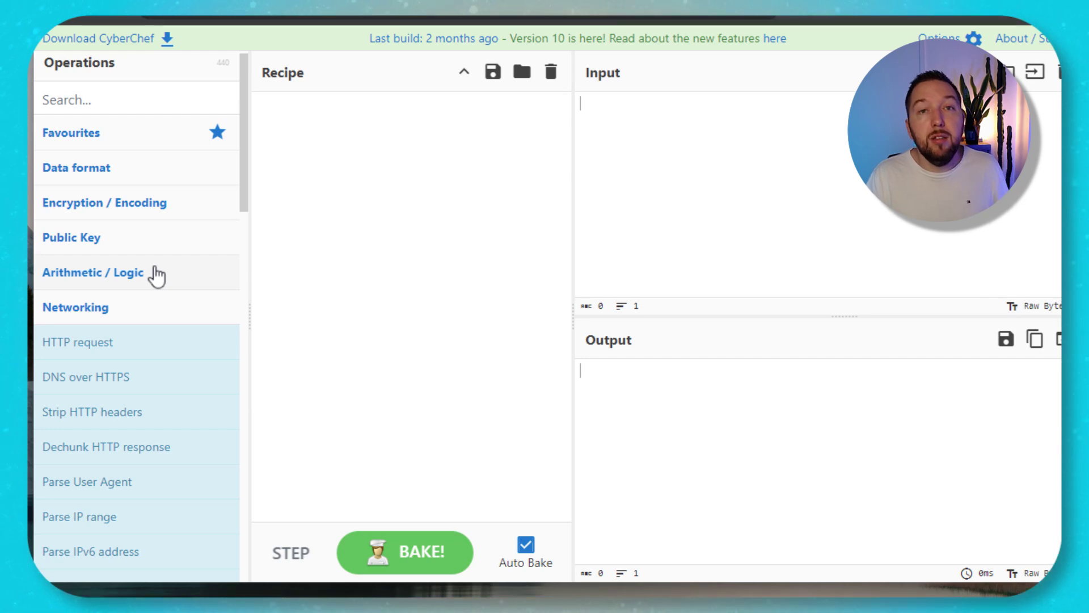
scroll(152, 281, "down", 3)
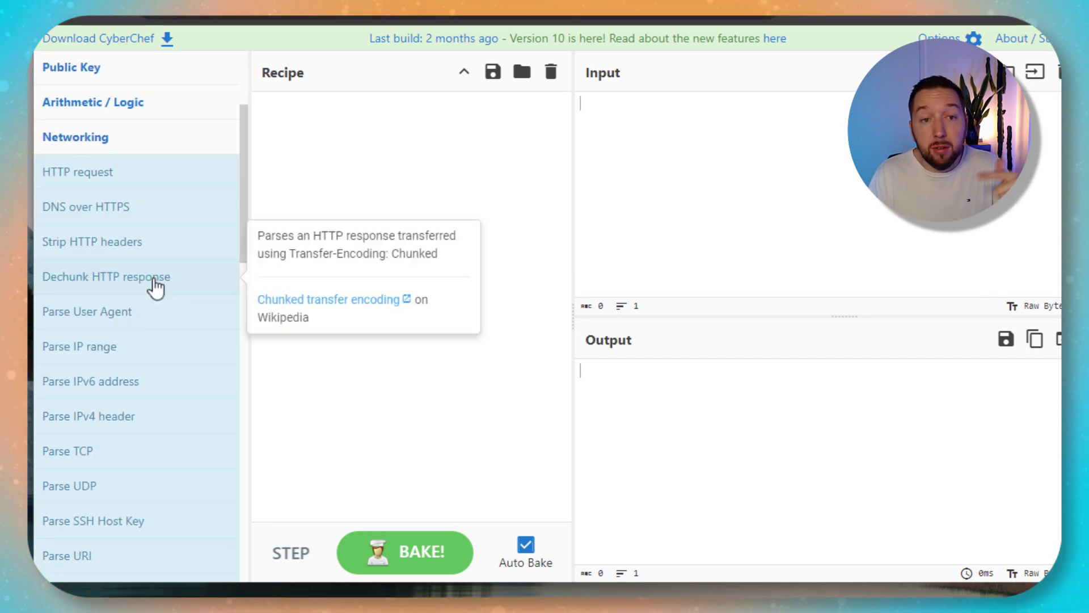
scroll(148, 275, "down", 15)
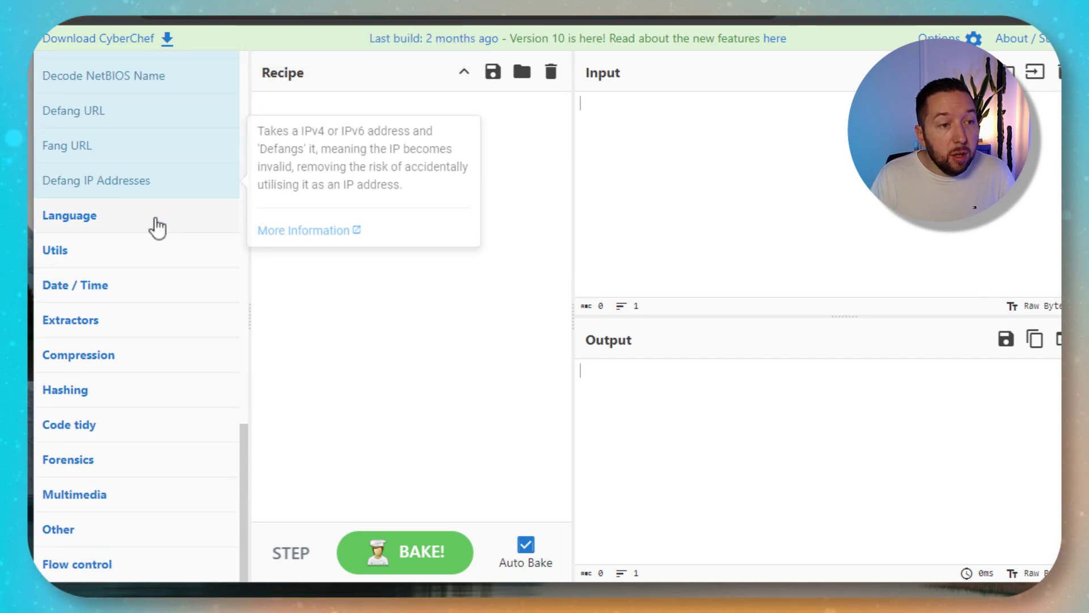
- Review the operations listed in the Language and Extractors categories
left_click(154, 224)
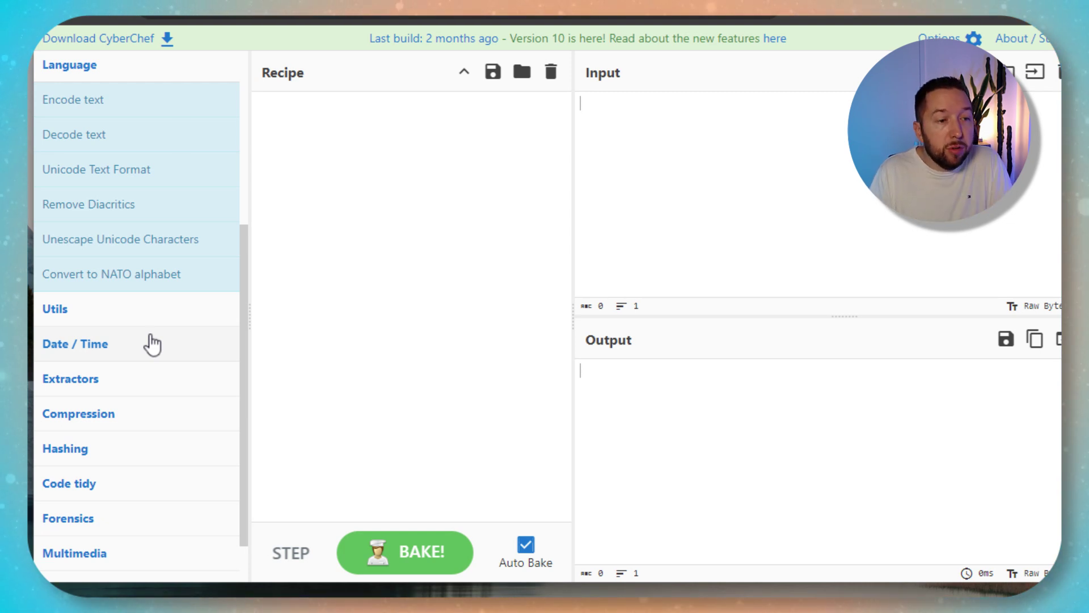
left_click(139, 380)
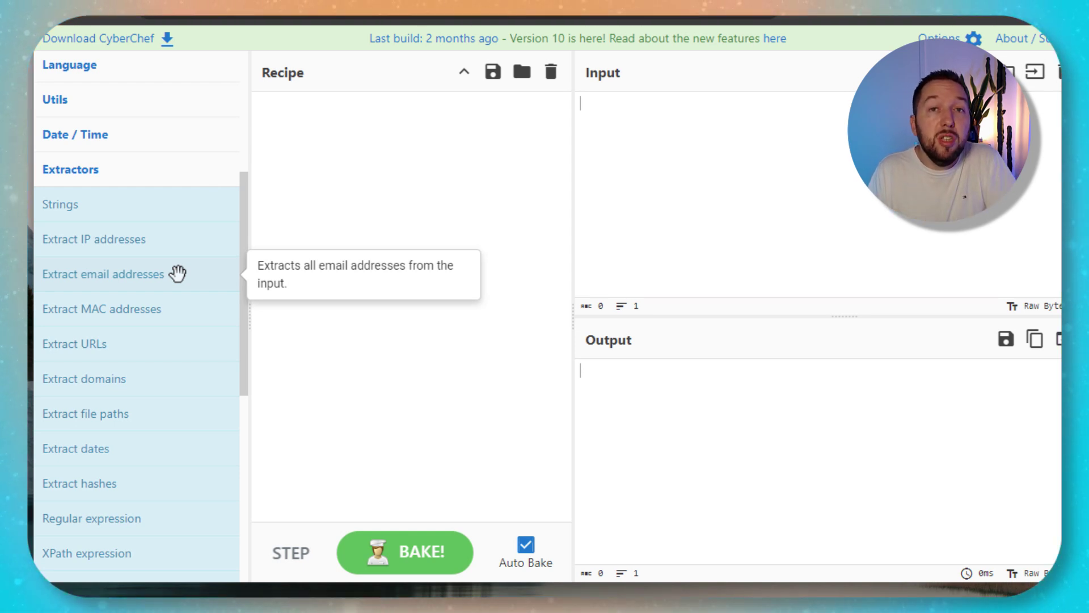
scroll(176, 306, "down", 6)
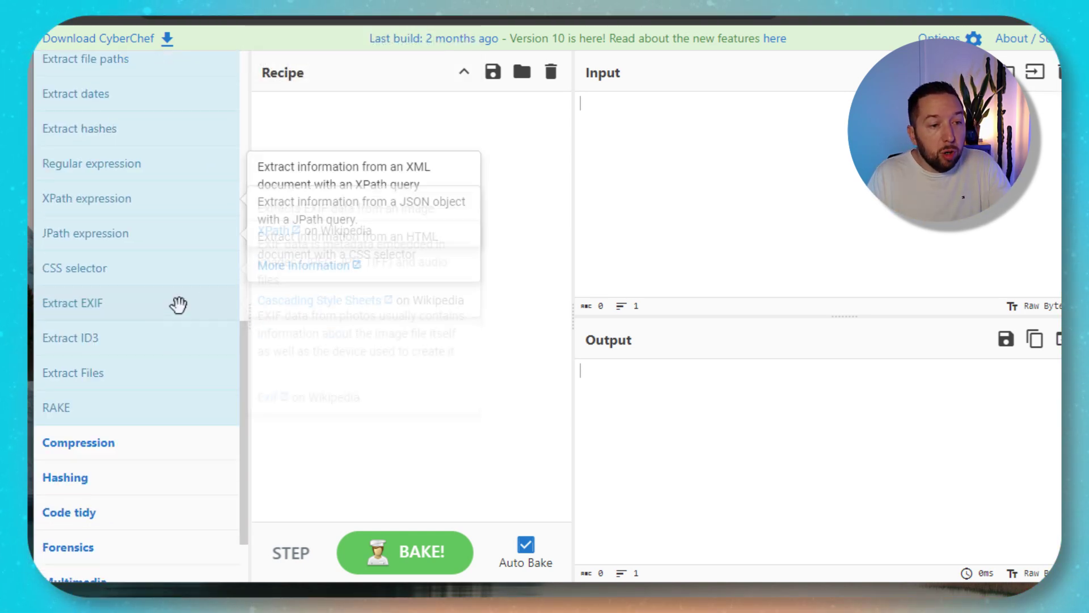
- Examine the hash, checksum and image operations in the Hashing and Multimedia categories
left_click(152, 392)
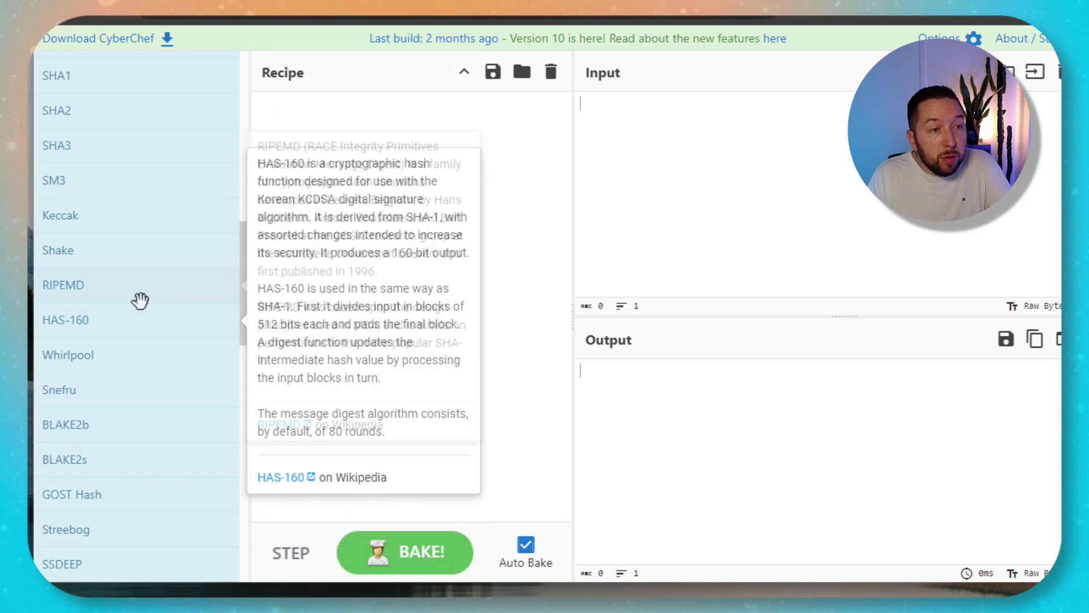
scroll(140, 299, "up", 4)
scroll(141, 299, "down", 2)
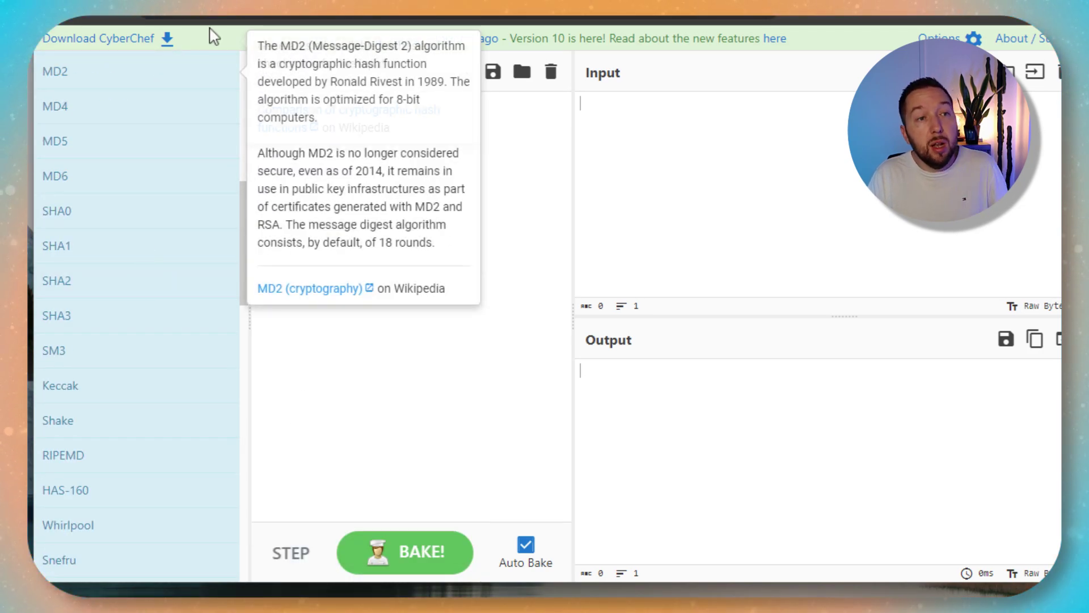
scroll(138, 366, "down", 5)
scroll(135, 352, "down", 10)
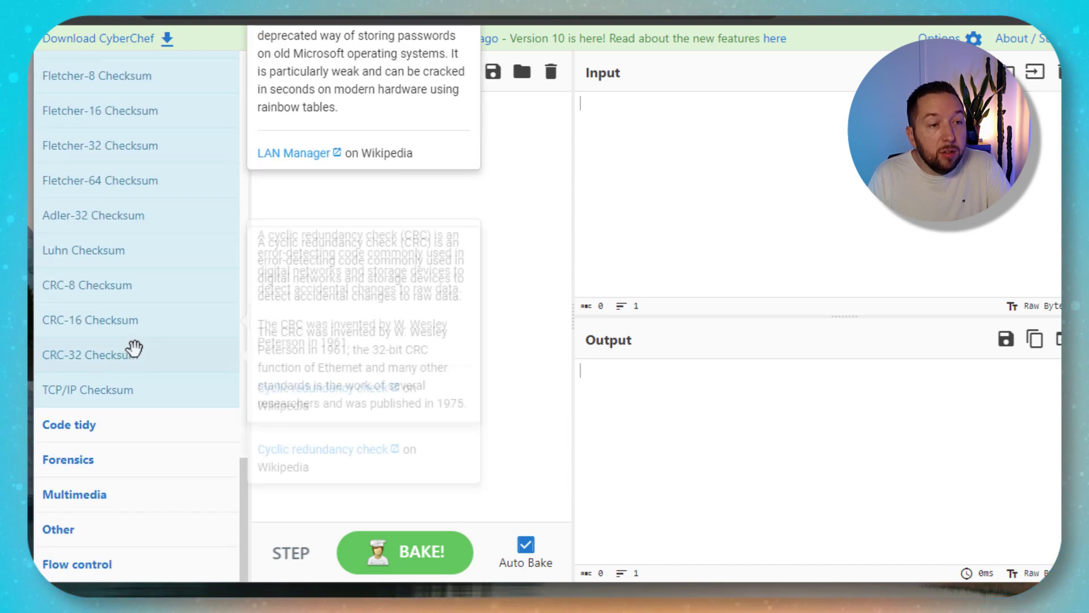
left_click(120, 498)
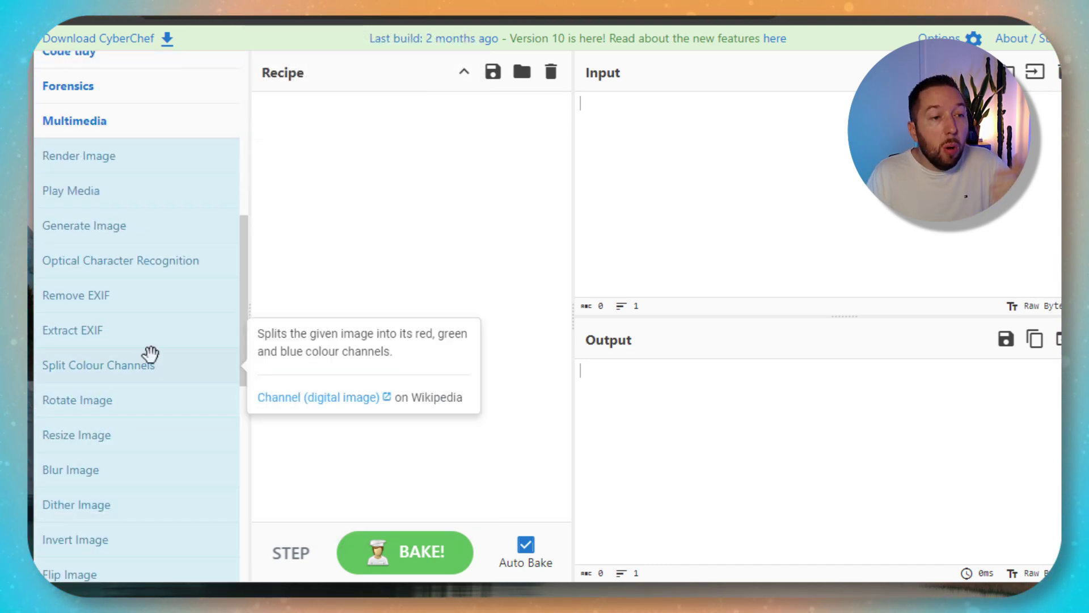
scroll(151, 351, "down", 6)
scroll(149, 340, "up", 15)
- Enter SVQtQ29ubmVjdA== as the input and decode it with the From Base64 operation from Favourites
left_click(160, 147)
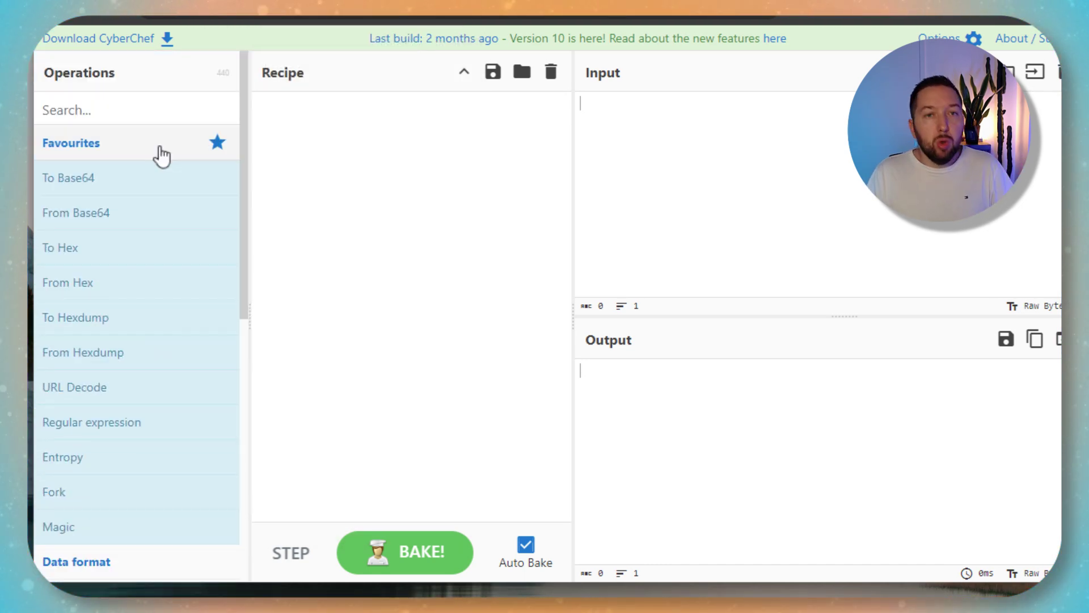
type("SVQtQ29ubmVjdA==")
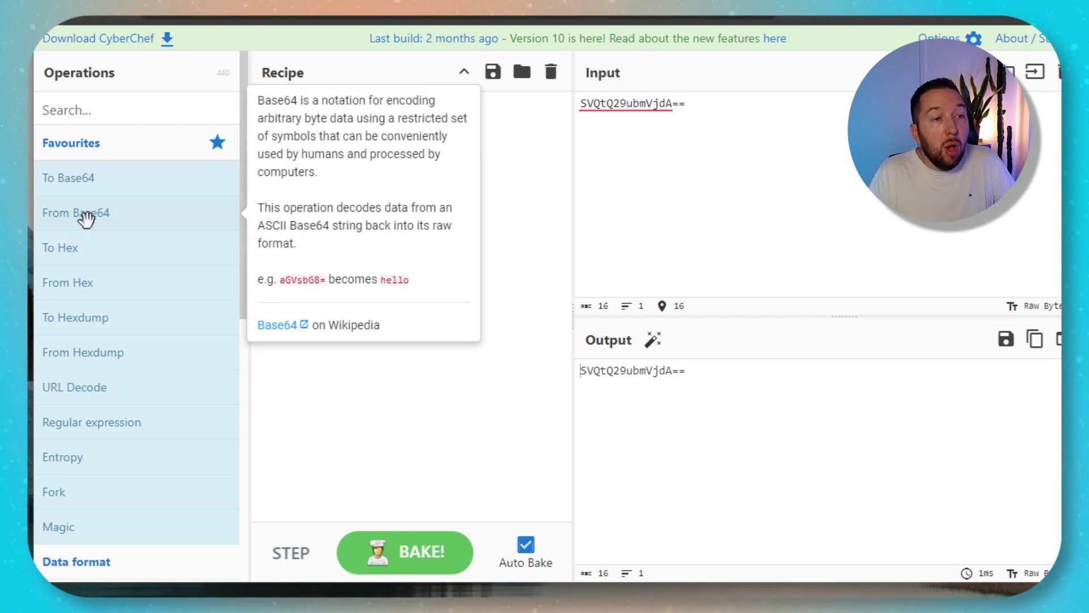
left_click_drag(89, 219, 360, 177)
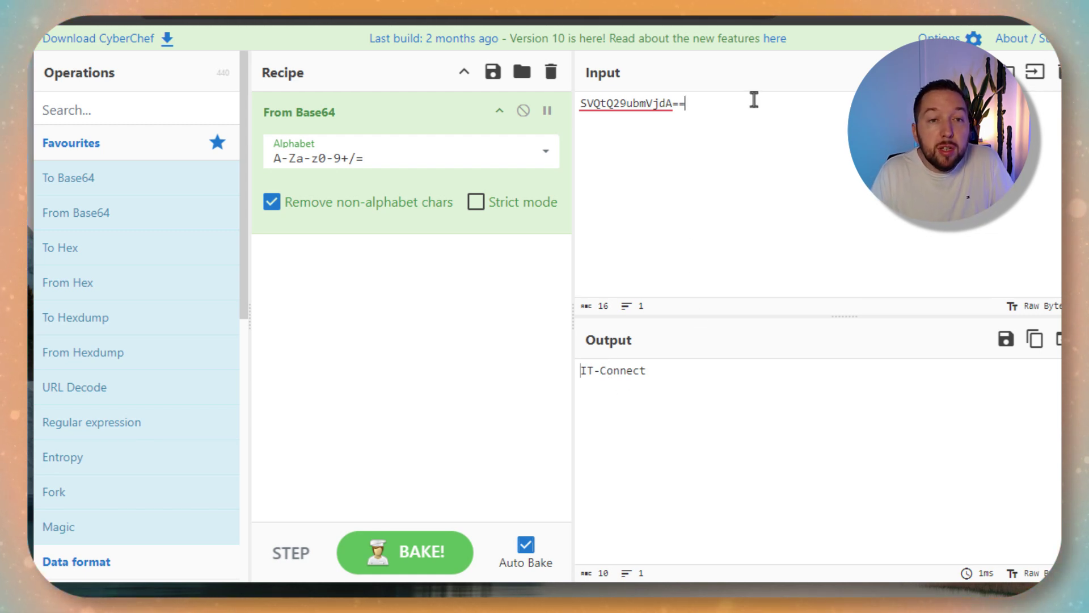
- Copy the decoded text IT-Connect from the output and replace the whole input with it
left_click_drag(754, 100, 561, 108)
left_click_drag(647, 376, 549, 380)
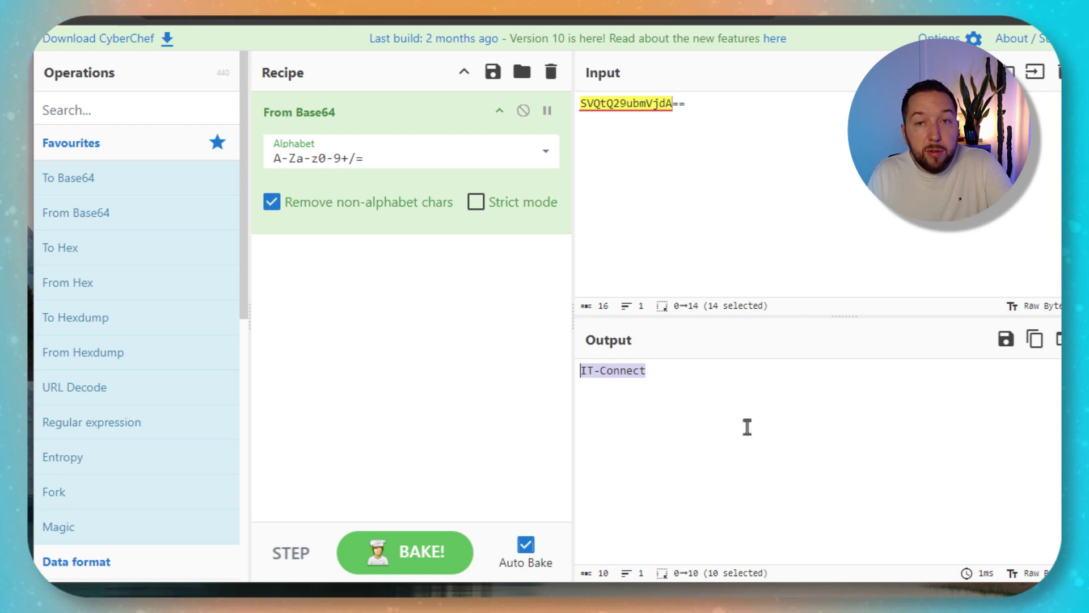
left_click(738, 402)
left_click_drag(737, 400, 546, 382)
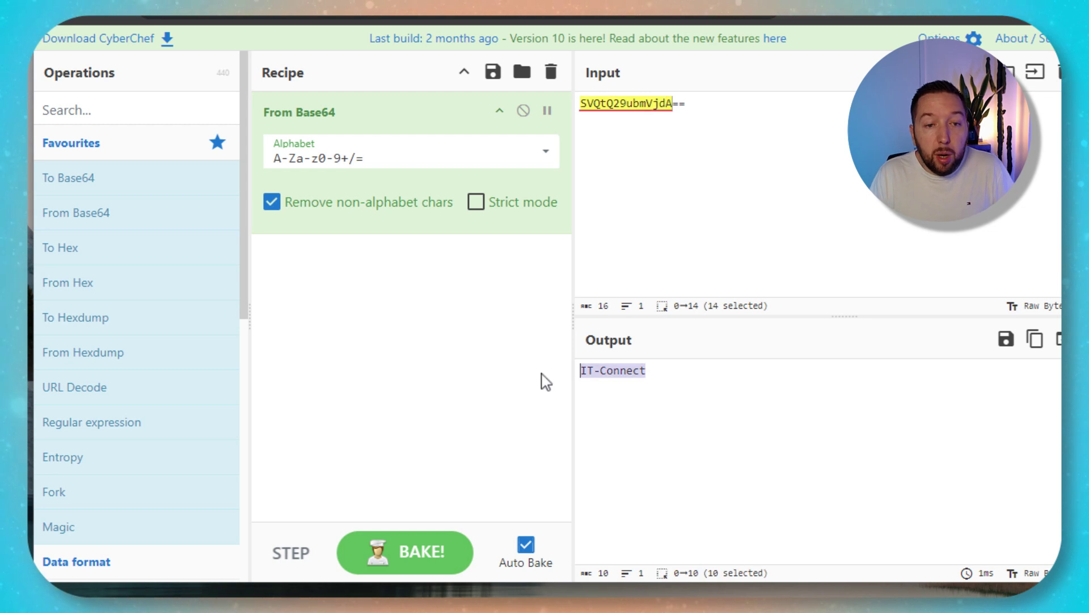
key("ctrl+c")
left_click(740, 170)
key("ctrl+a")
key("ctrl+v")
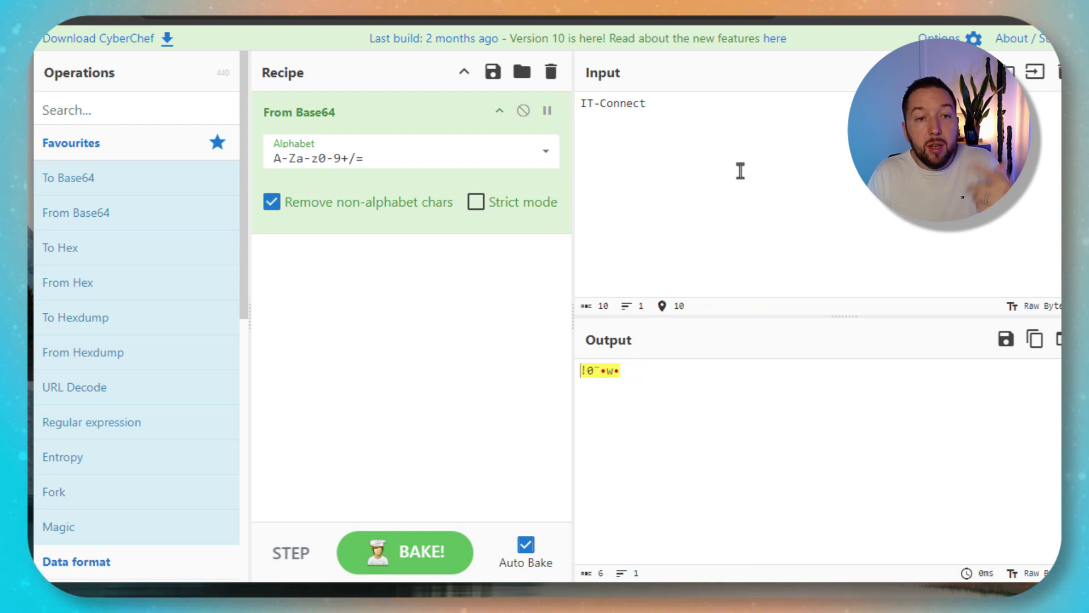
- Clear the recipe and add the To Base64 operation to encode the IT-Connect input
left_click(550, 72)
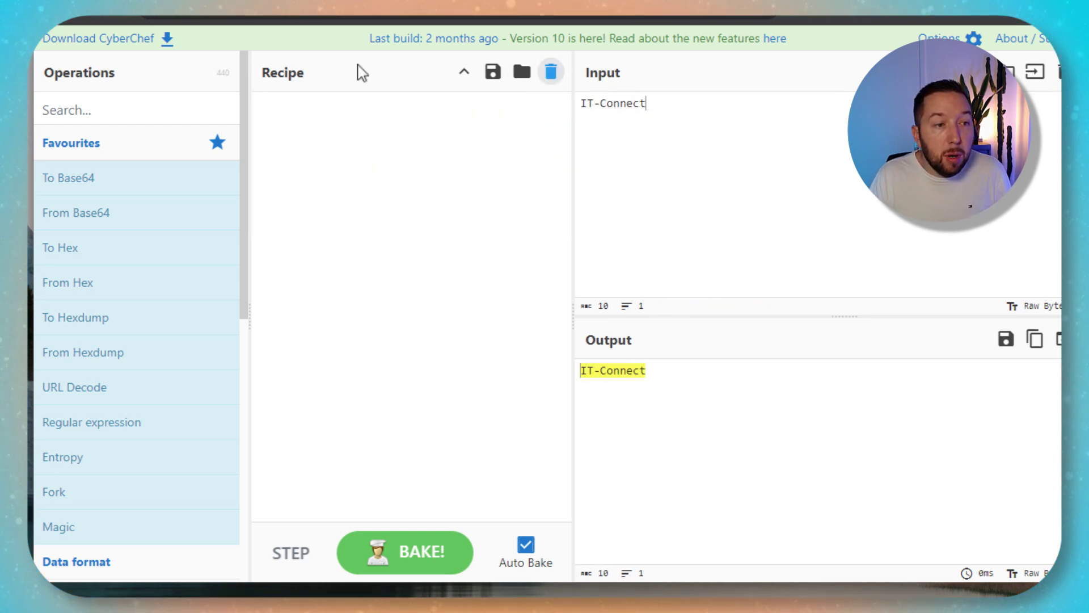
left_click_drag(80, 178, 391, 167)
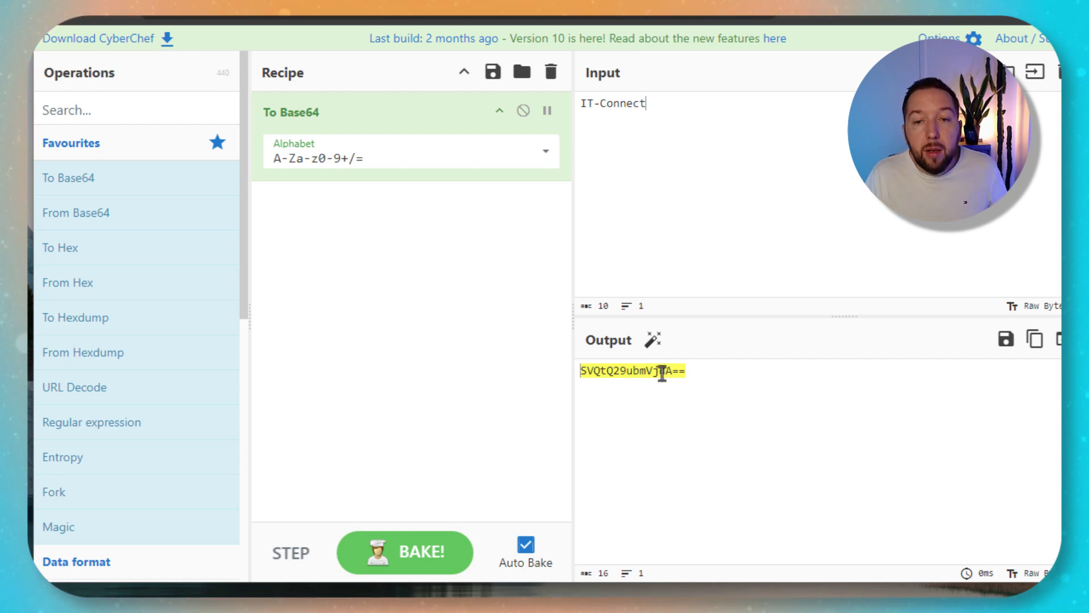
- Clear the recipe and replace the whole input with the copied one-line SQL SELECT query on utilisateurs and posts
left_click(553, 72)
left_click(690, 129)
key("ctrl+a")
key("ctrl+v")
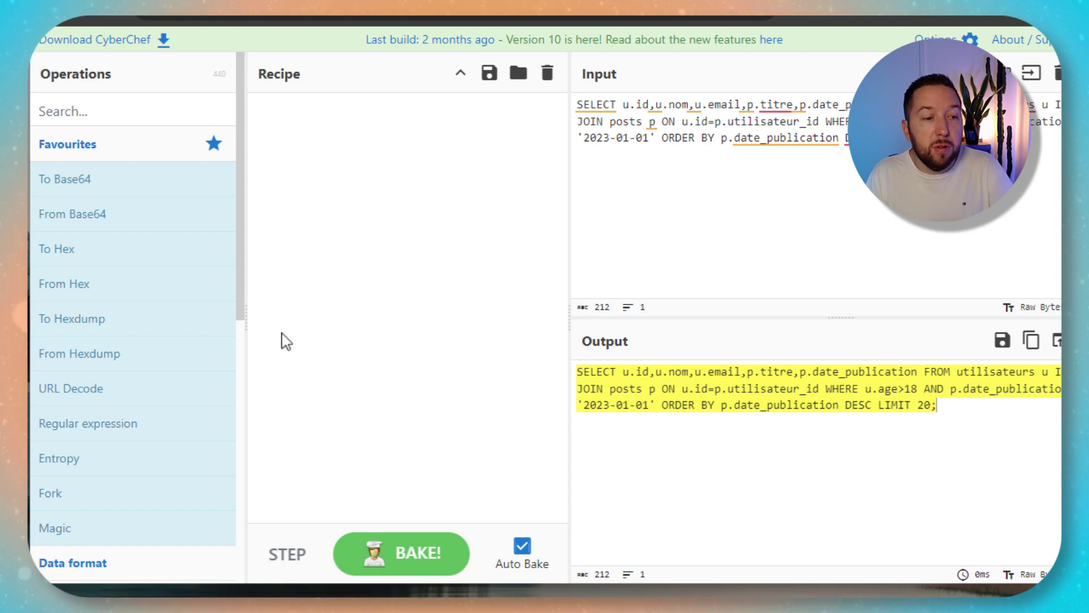
- Add the SQL Beautify operation from the Code tidy category to the recipe to format the SQL query
mouse_move(171, 288)
scroll(171, 288, "down", 7)
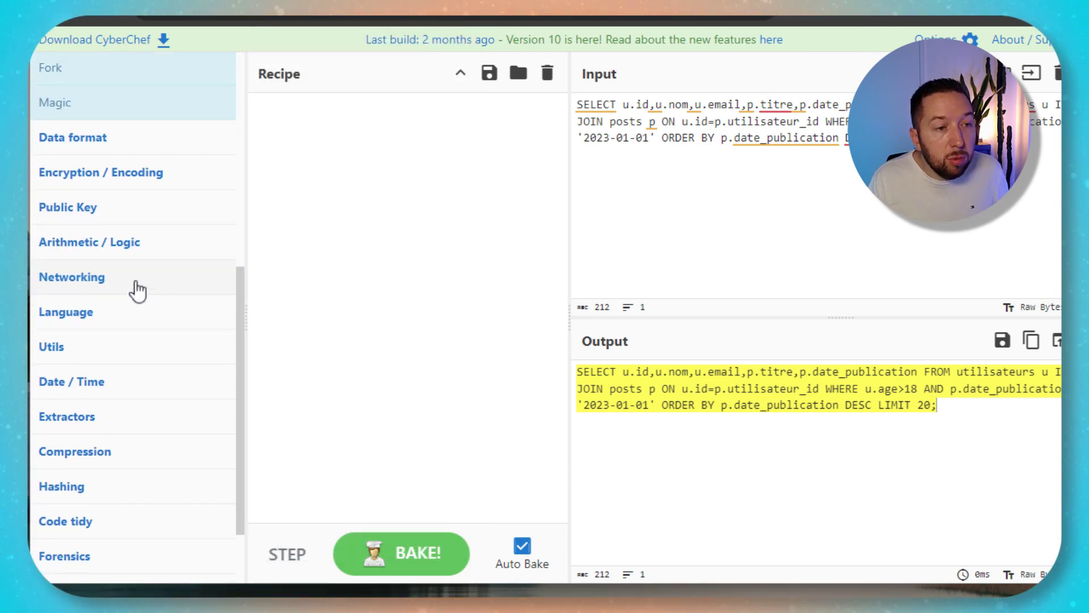
scroll(136, 352, "down", 2)
left_click(97, 423)
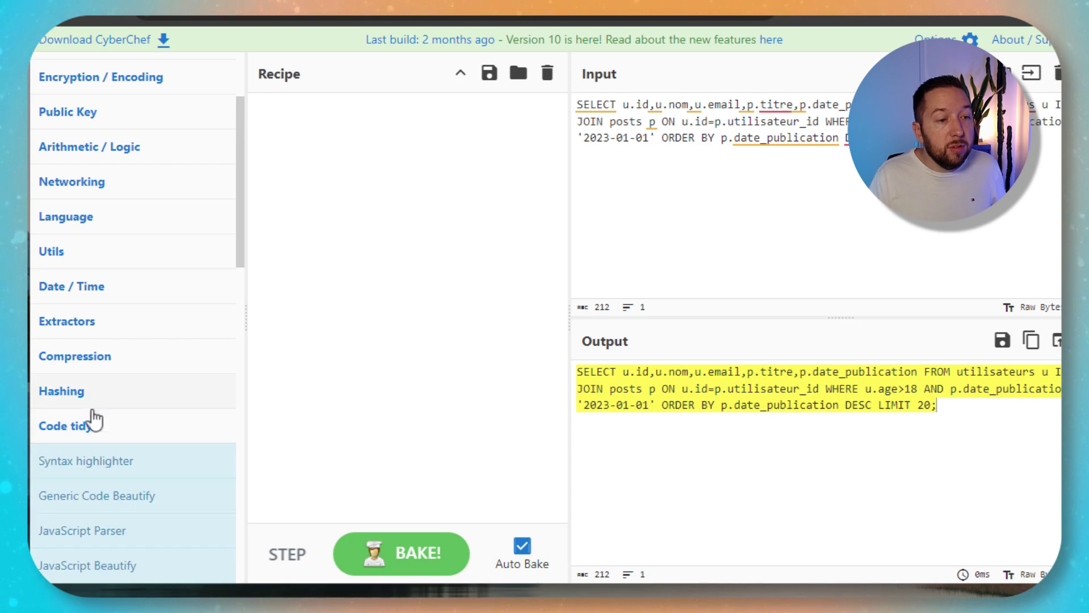
scroll(108, 403, "down", 4)
scroll(141, 336, "down", 4)
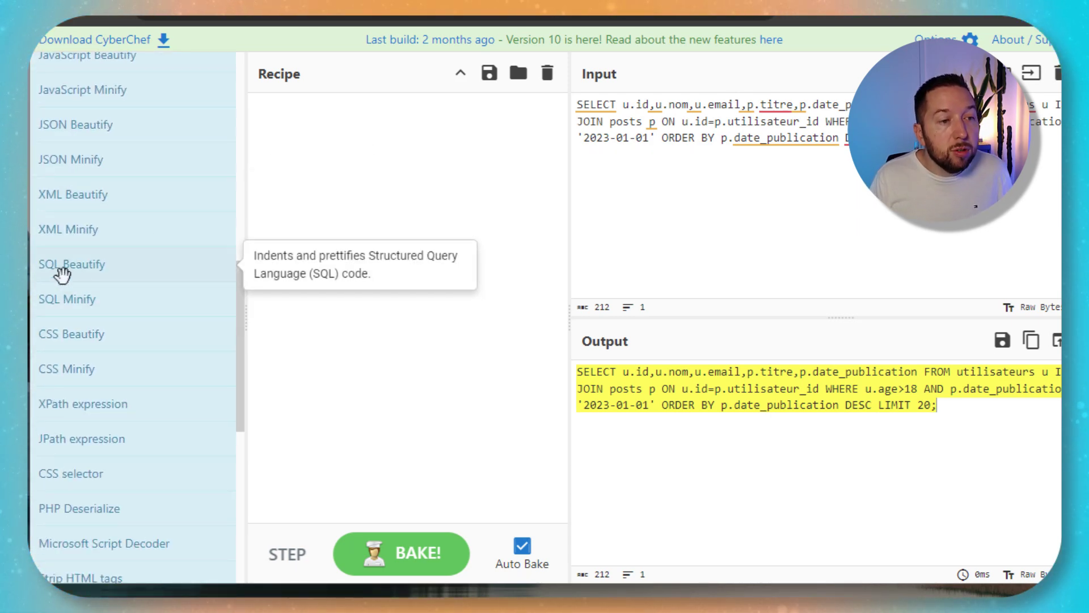
left_click_drag(60, 275, 360, 190)
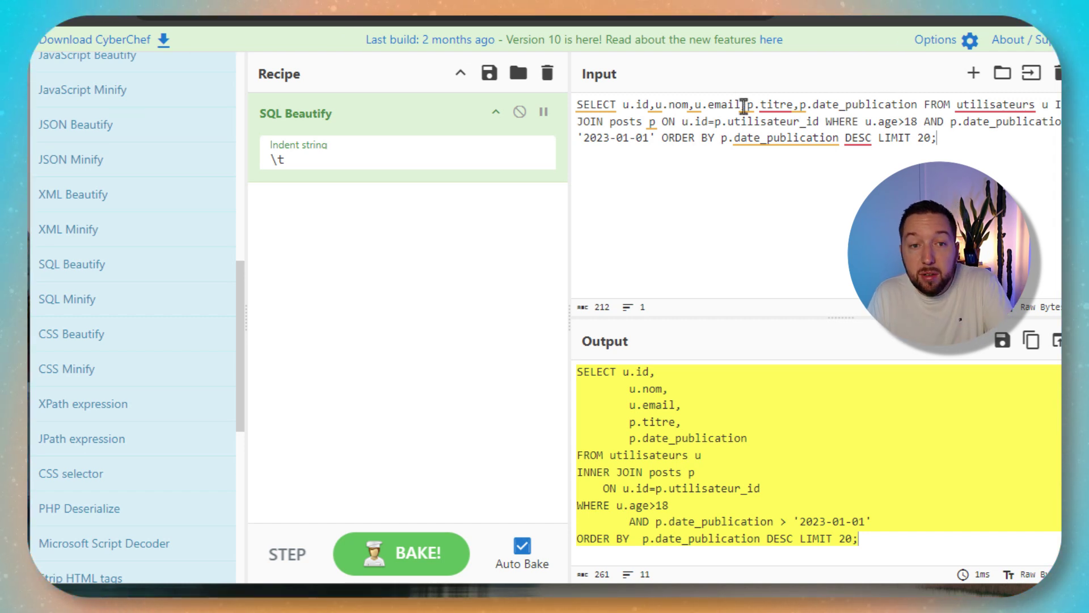
- Clear the SQL Beautify recipe and expand the Extractors category to list its operations
left_click(547, 74)
scroll(133, 242, "down", 8)
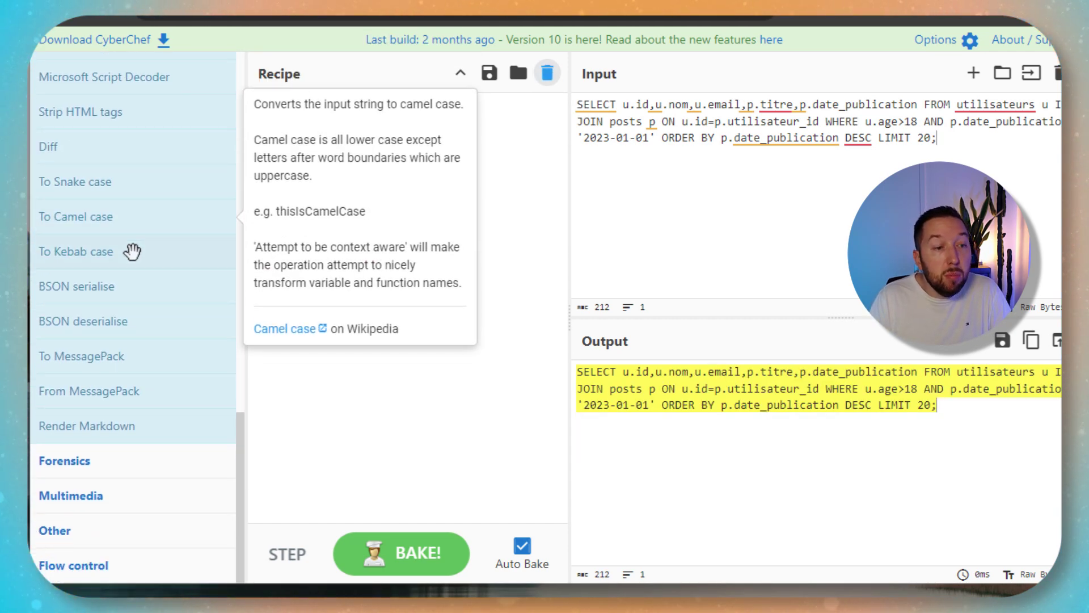
scroll(132, 255, "up", 10)
scroll(132, 255, "up", 5)
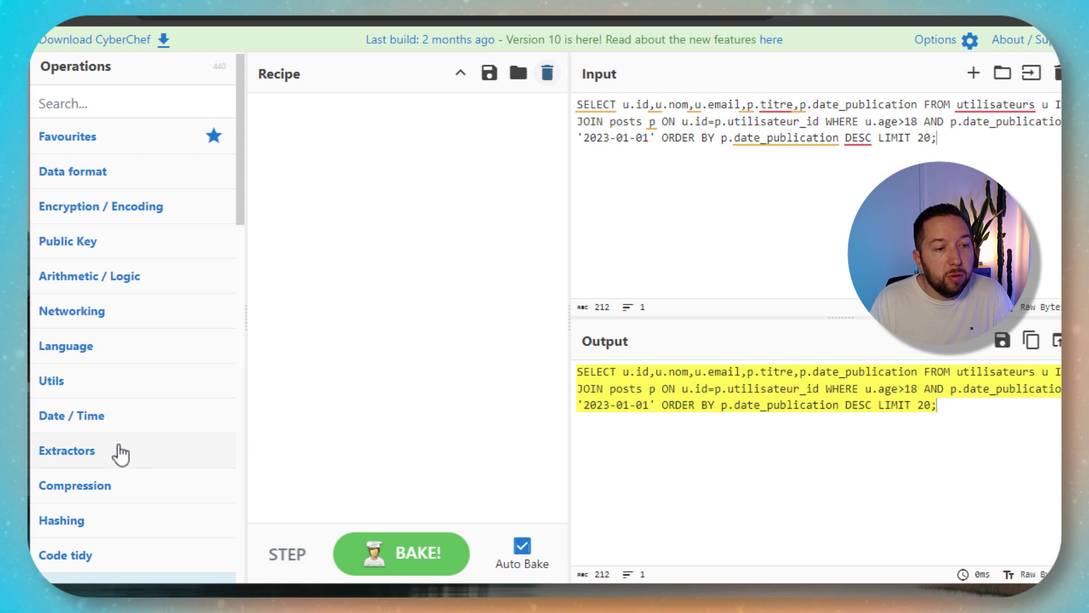
left_click(116, 451)
scroll(172, 324, "down", 5)
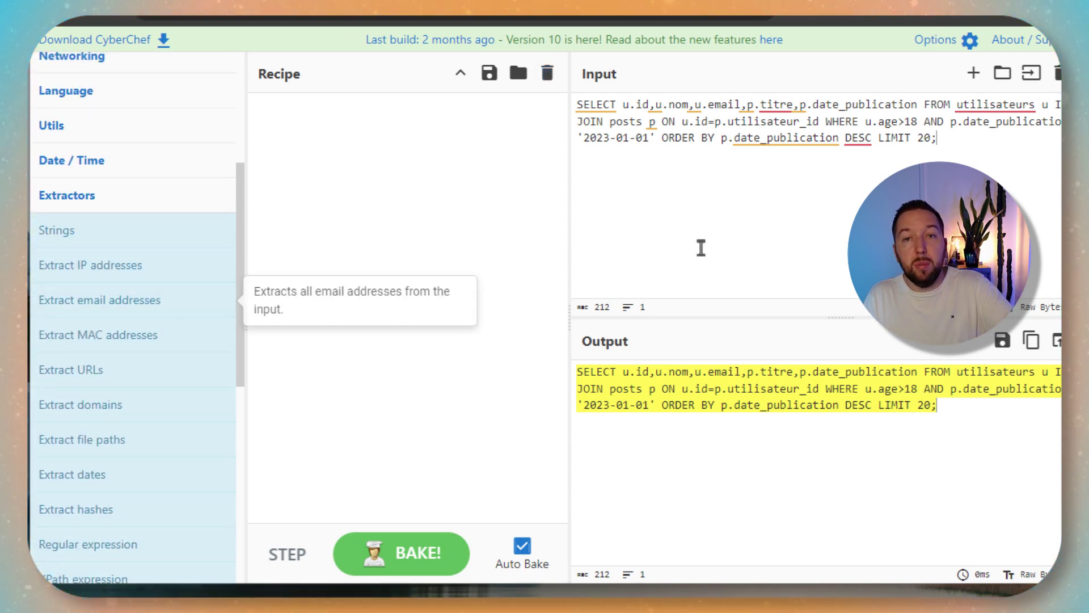
- Replace the whole input with the copied web server log lines and highlight the IP addresses in the first two entries
left_click(781, 205)
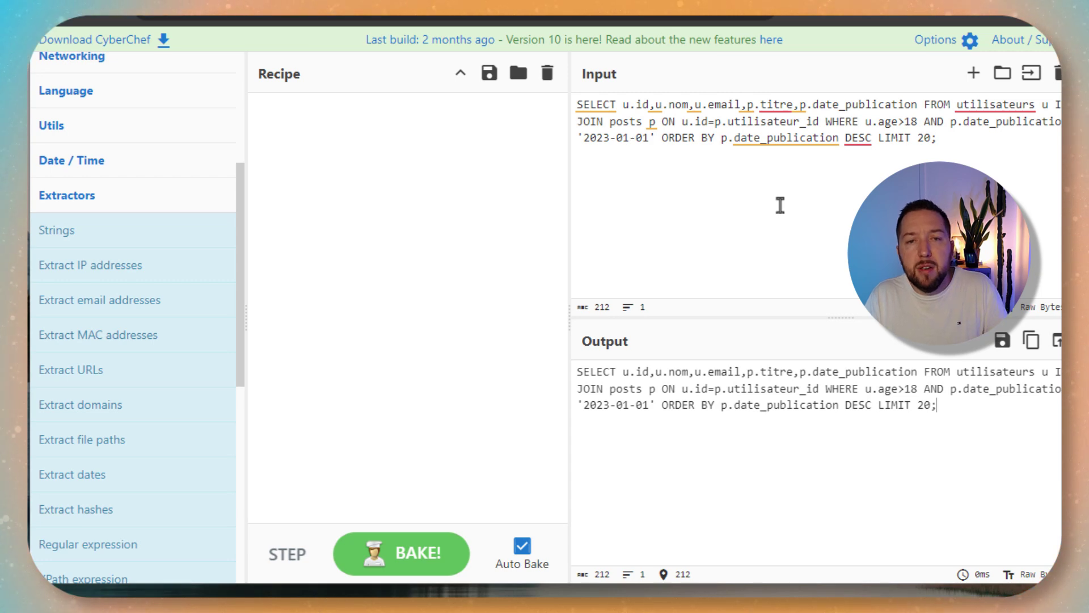
key("ctrl+a")
key("ctrl+v")
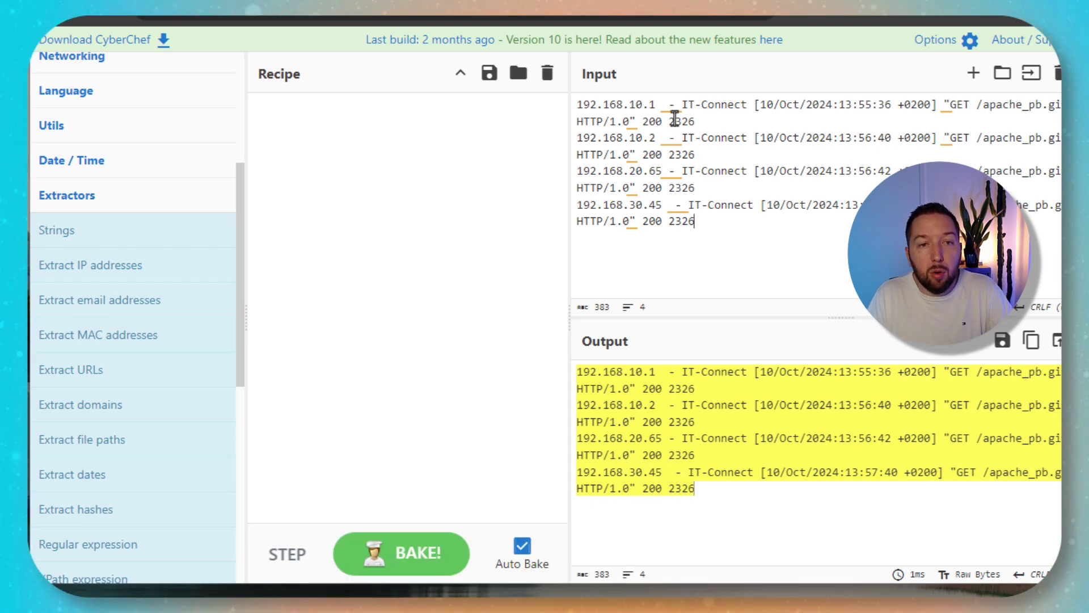
left_click(653, 103)
left_click_drag(654, 103, 577, 104)
left_click_drag(659, 138, 561, 140)
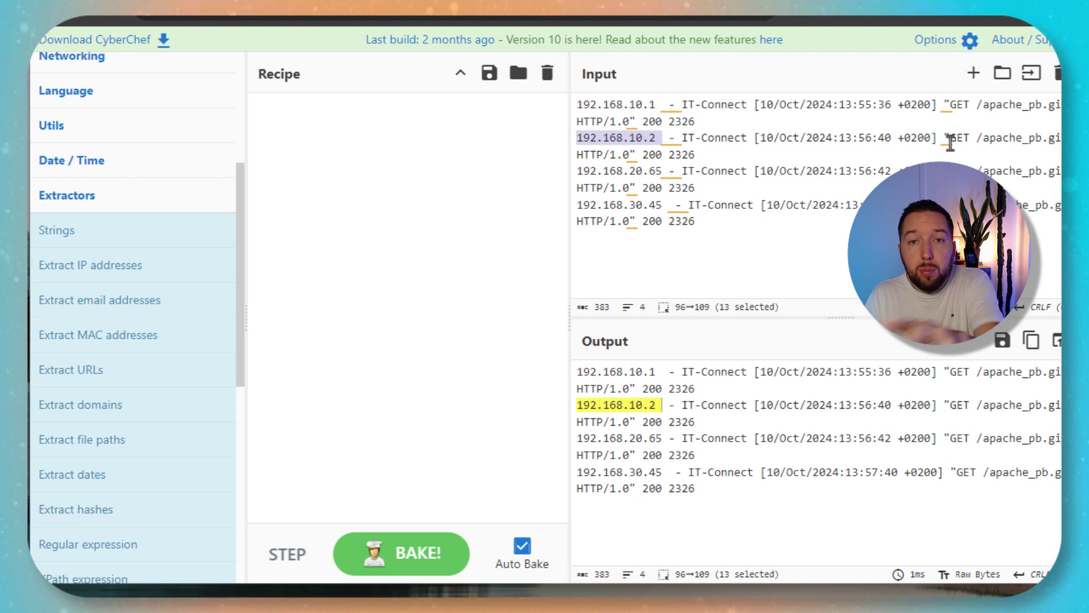
left_click(746, 261)
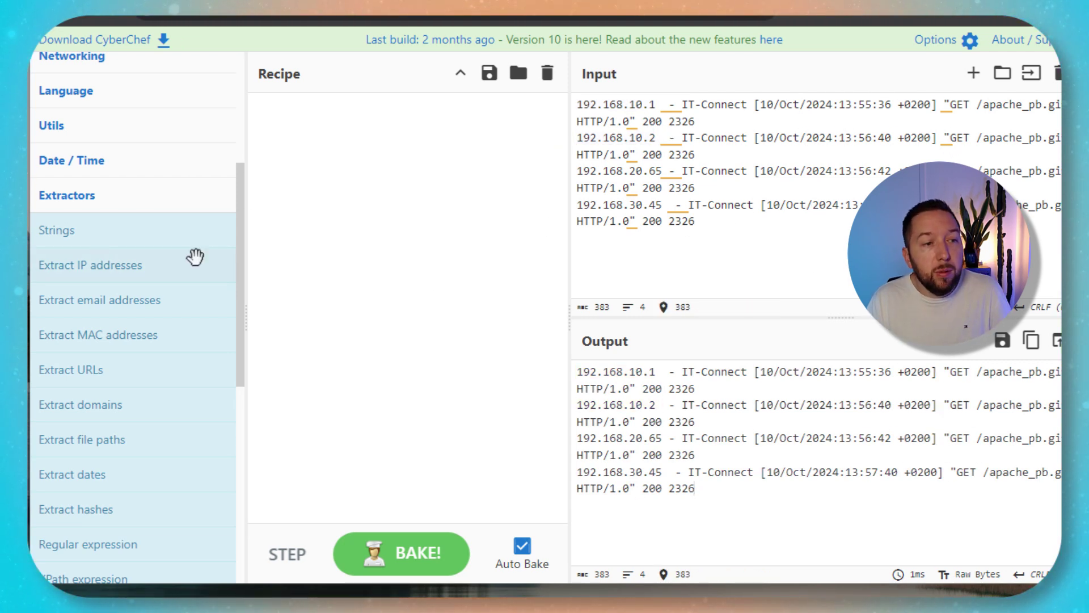
- Add the Extract IP addresses operation with IPv4 enabled and highlight the extracted addresses in the output
left_click_drag(68, 271, 324, 212)
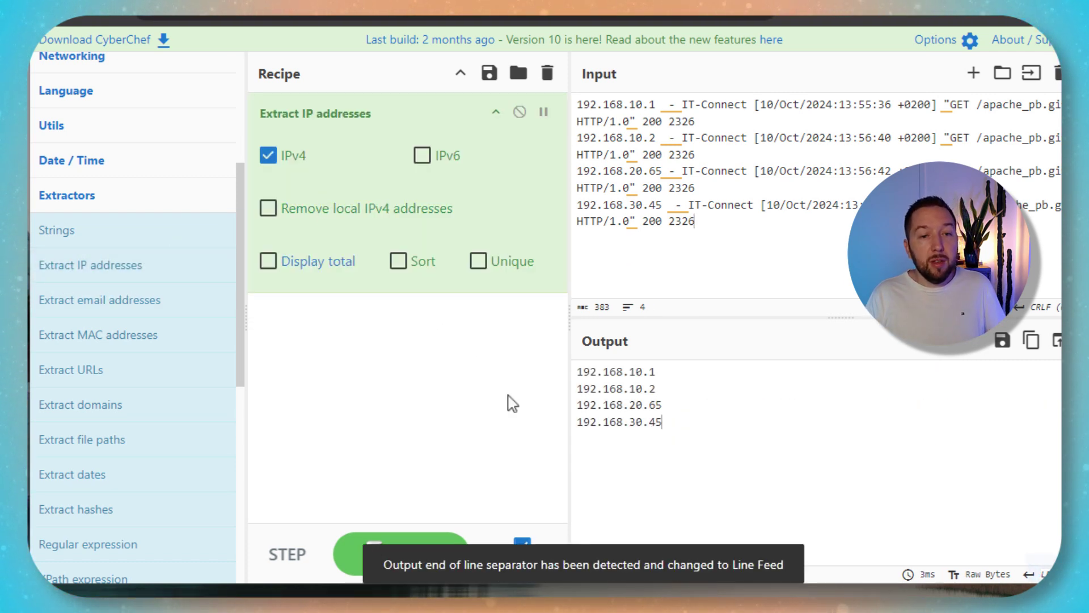
left_click_drag(699, 421, 581, 371)
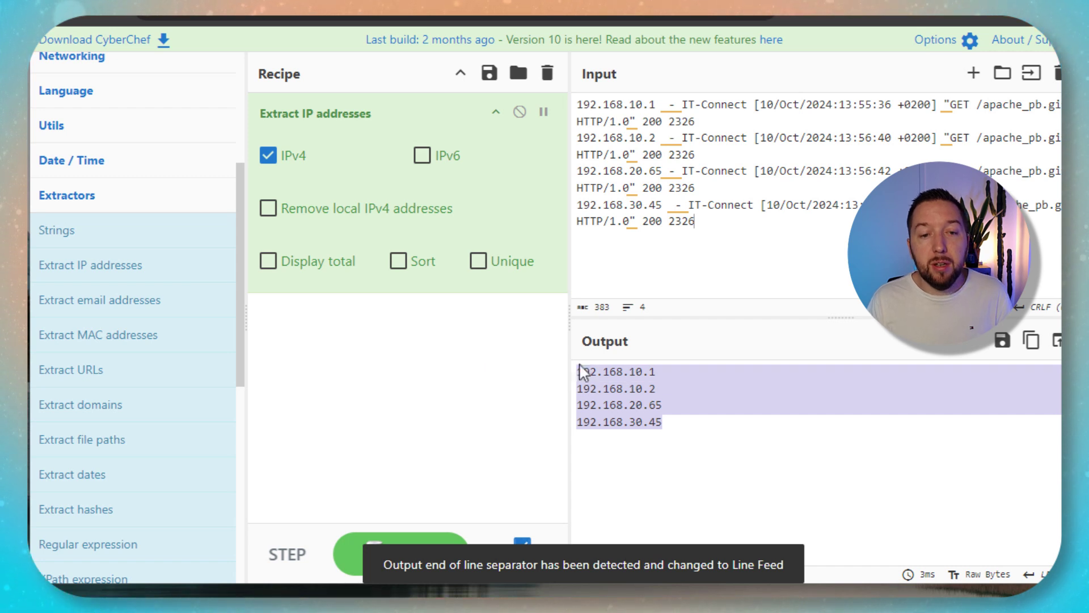
left_click(727, 414)
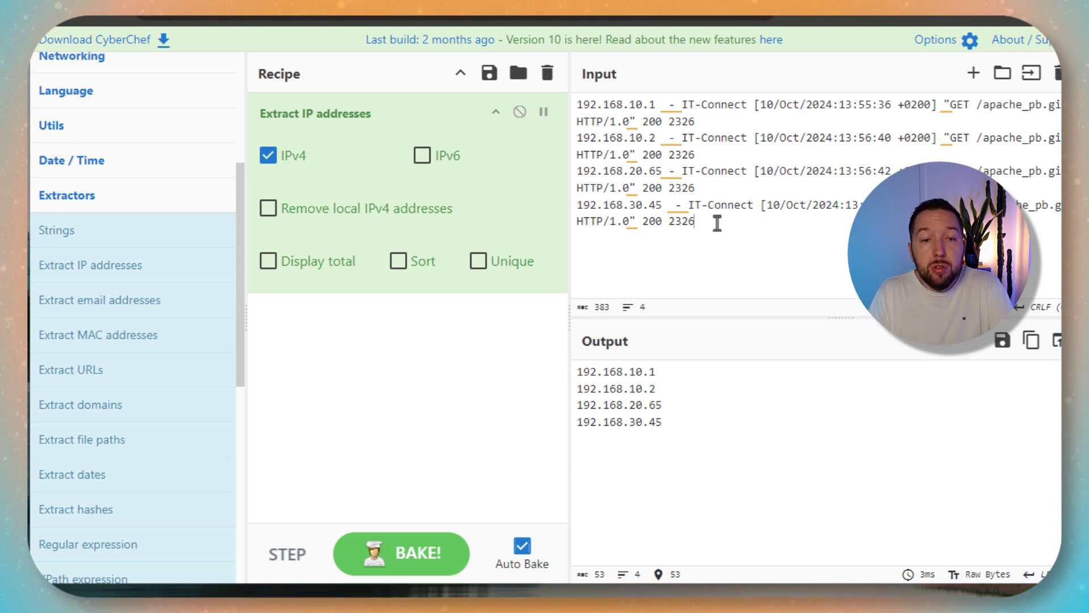
left_click_drag(683, 430, 555, 366)
left_click(731, 409)
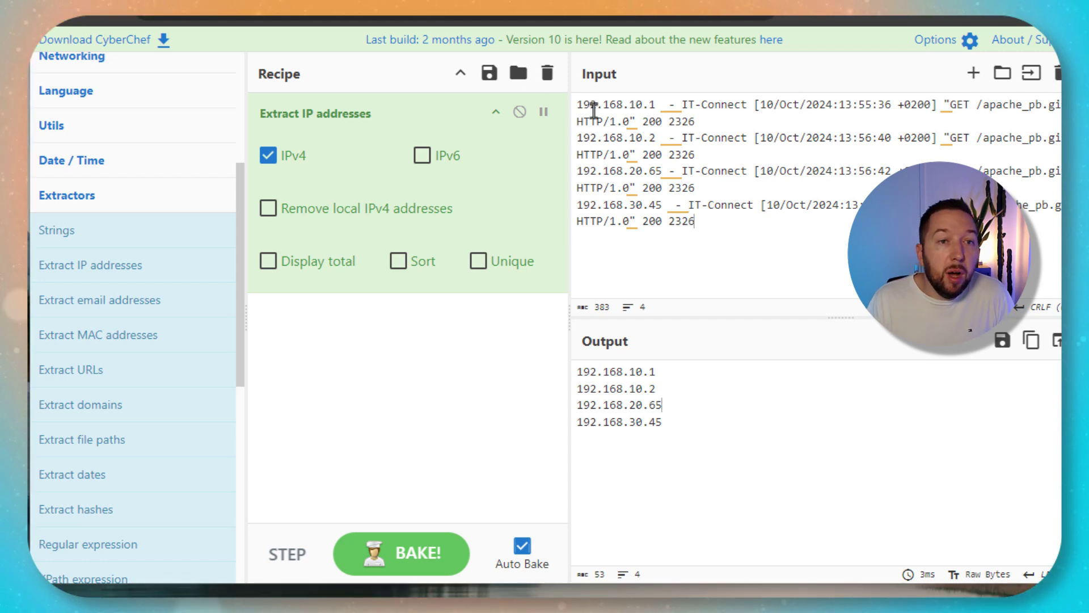
- Clear the recipe and replace the whole input with the copied CSV list of names, e-mail addresses and birth dates
left_click(548, 73)
key("ctrl+a")
key("ctrl+v")
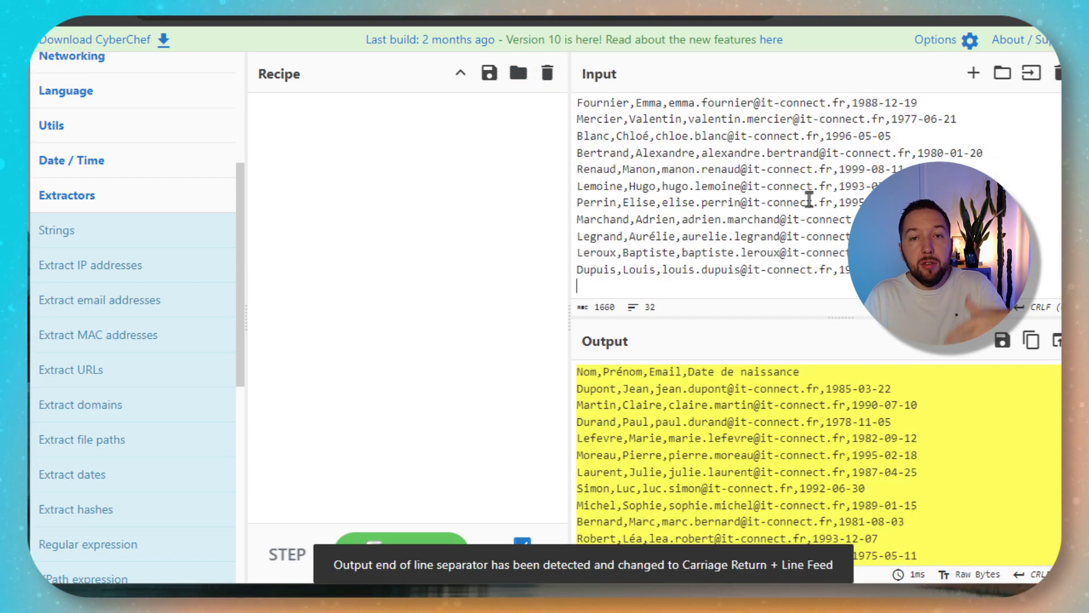
scroll(666, 126, "up", 5)
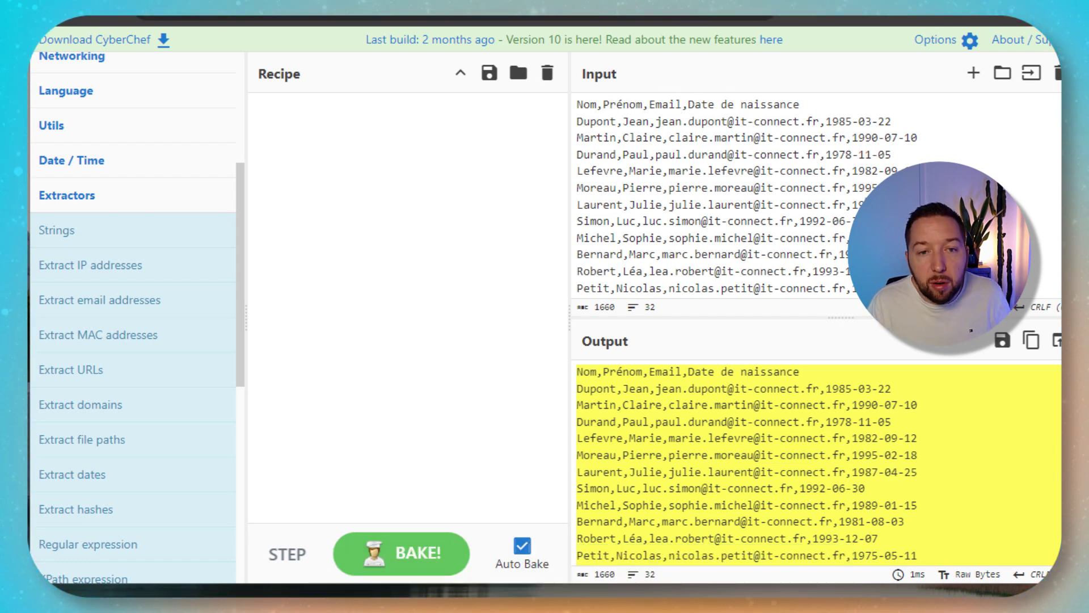
left_click(804, 192)
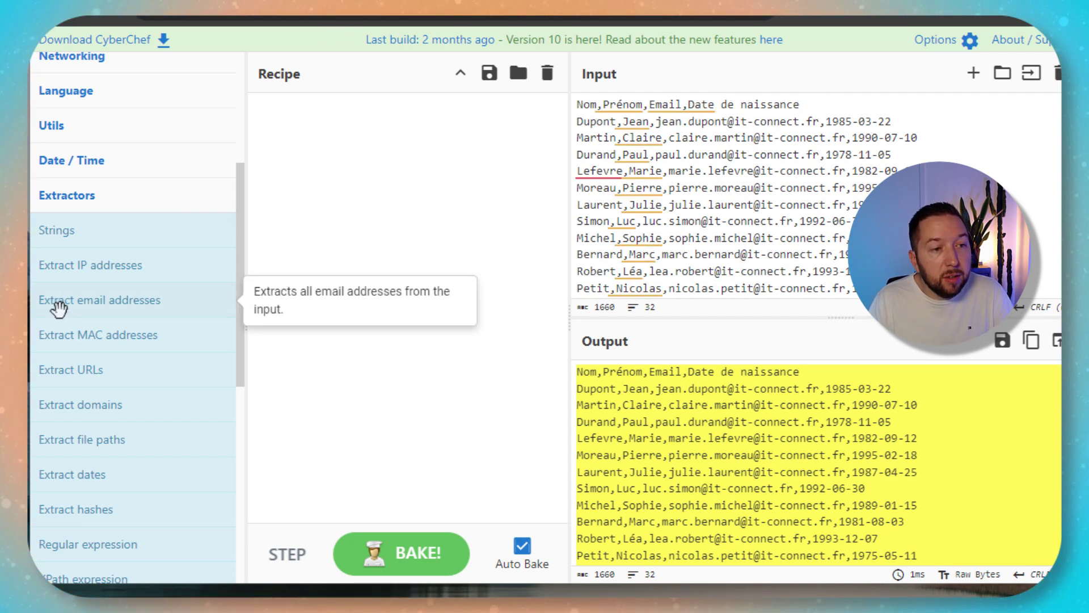
- Add the Extract email addresses operation to the recipe and enable its Display total option
left_click_drag(54, 301, 318, 208)
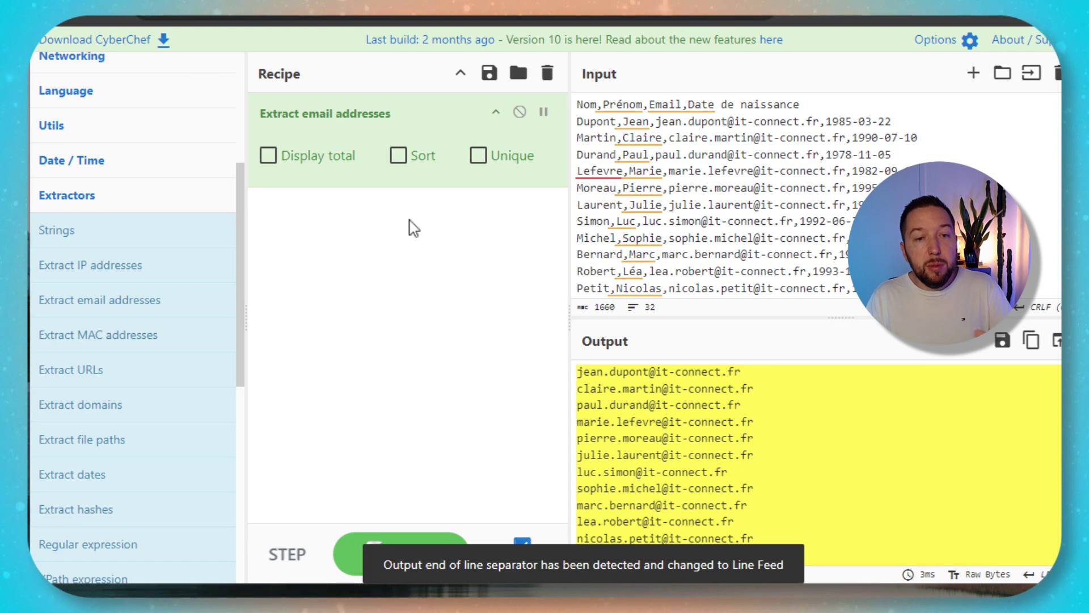
scroll(759, 474, "down", 6)
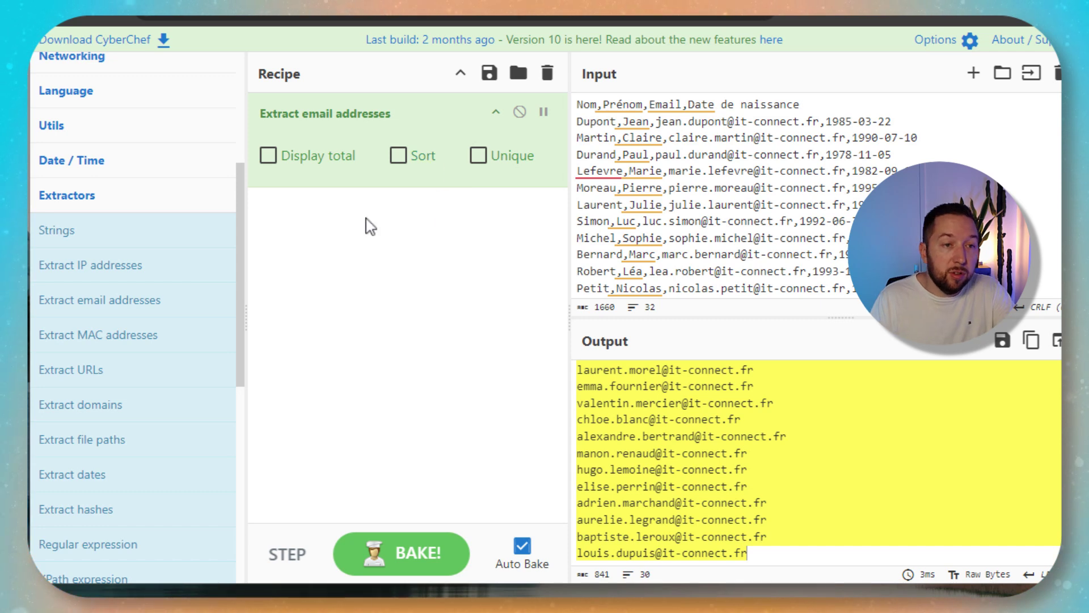
left_click(269, 159)
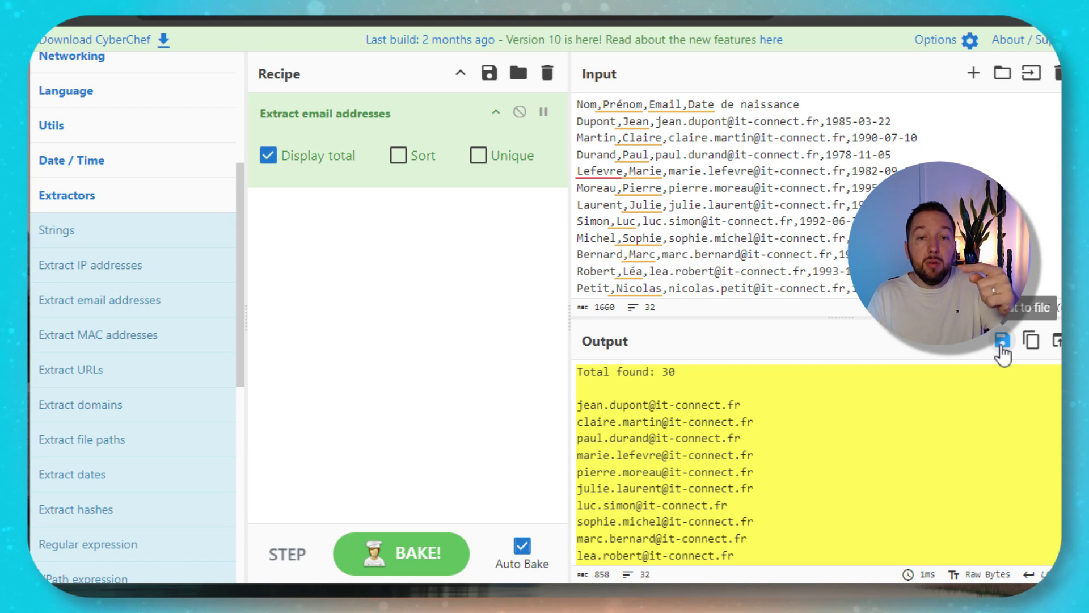
- Clear the recipe and the input, and paste the copied PEM certificate as the new input
left_click(548, 74)
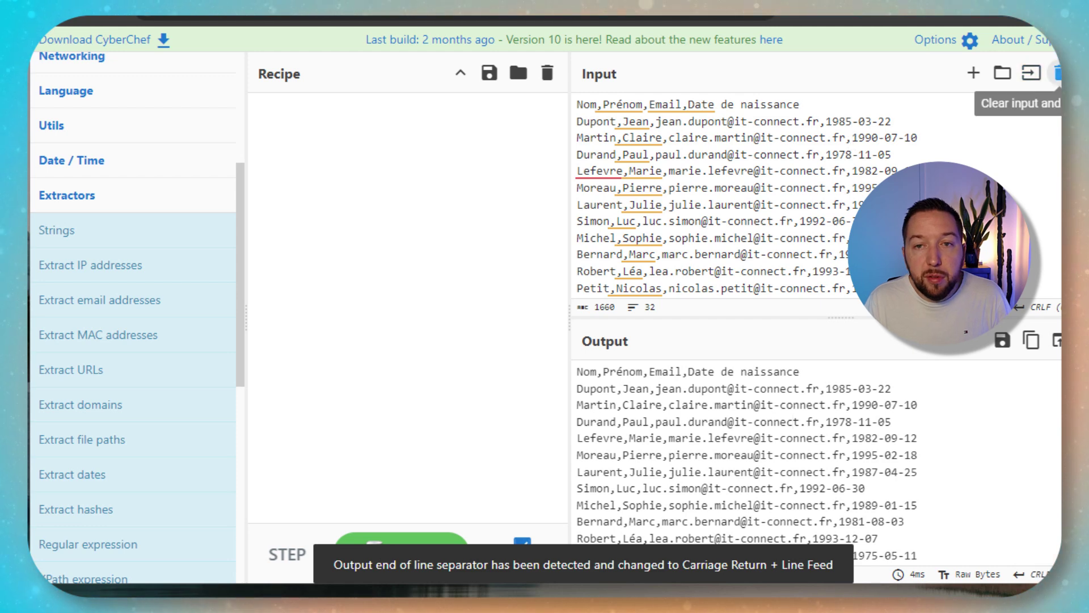
left_click(1057, 73)
key("ctrl+v")
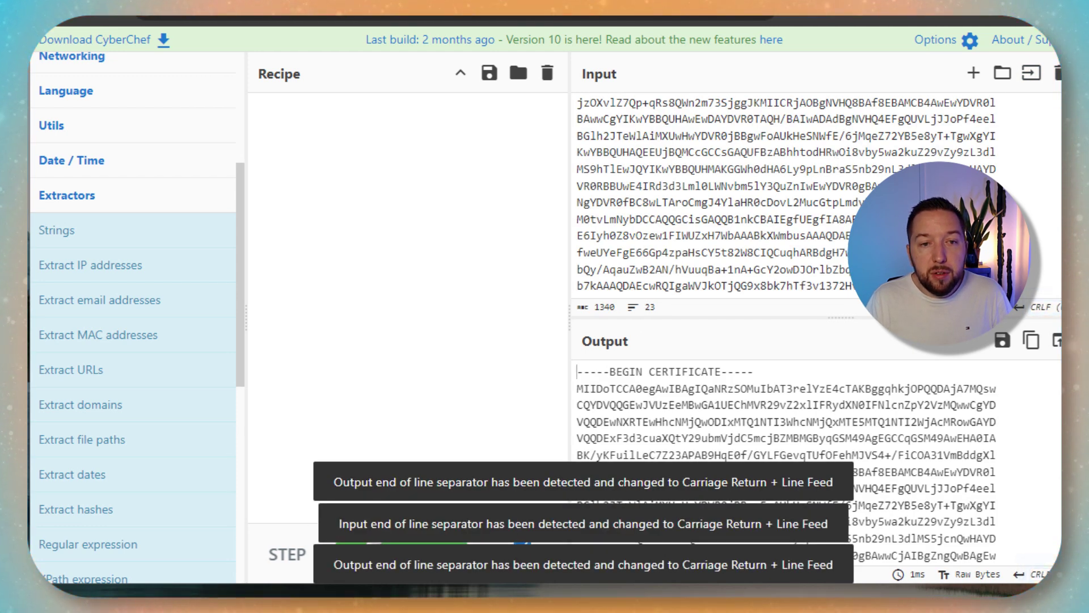
scroll(743, 143, "up", 4)
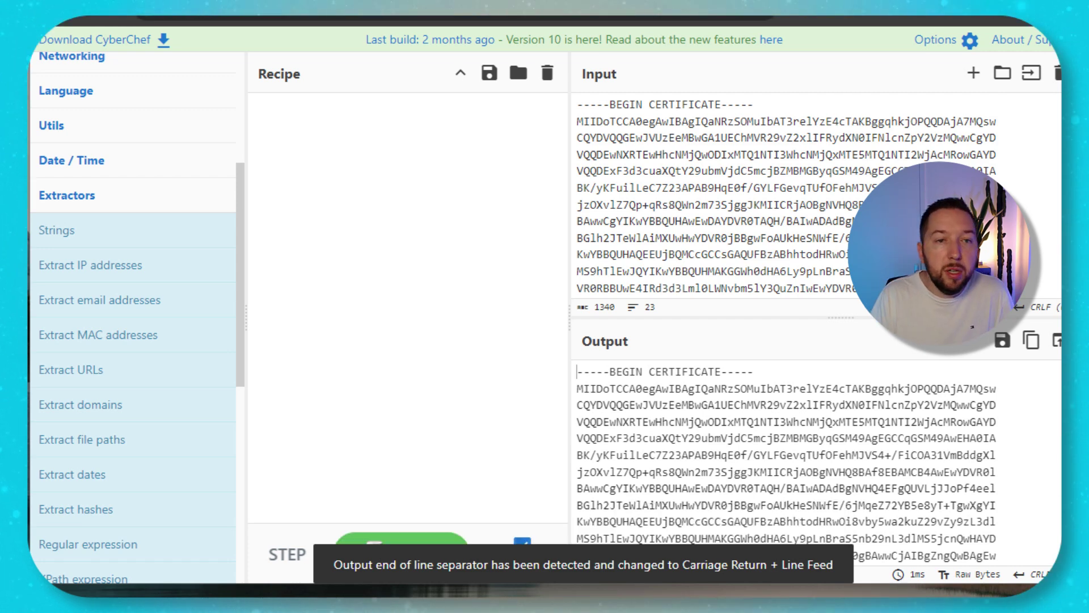
- Add the Parse X.509 certificate operation from the Public Key category, with PEM as the input format
scroll(190, 193, "up", 5)
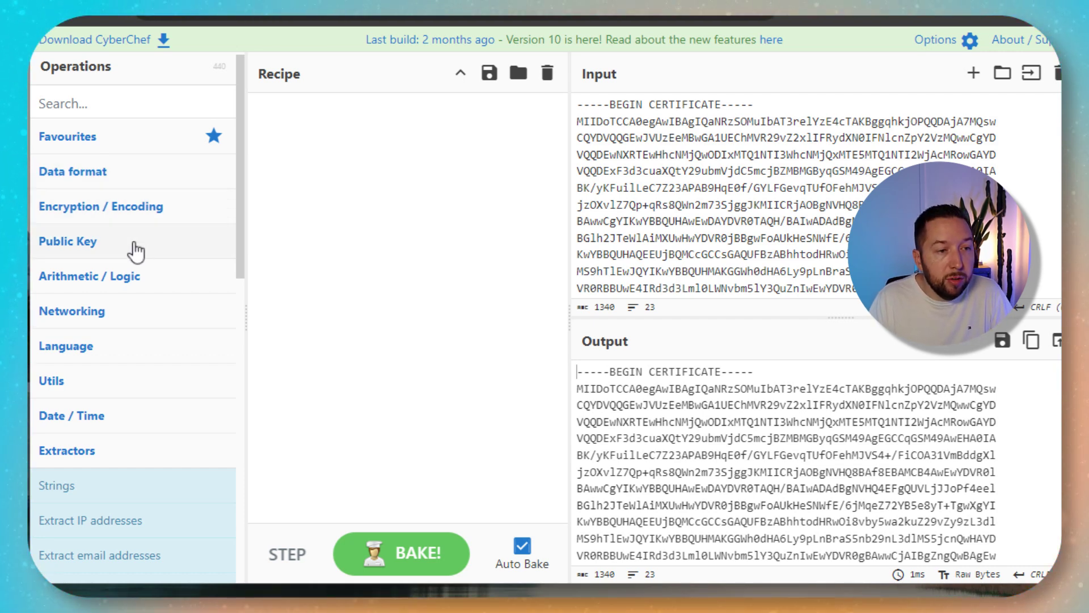
left_click(111, 246)
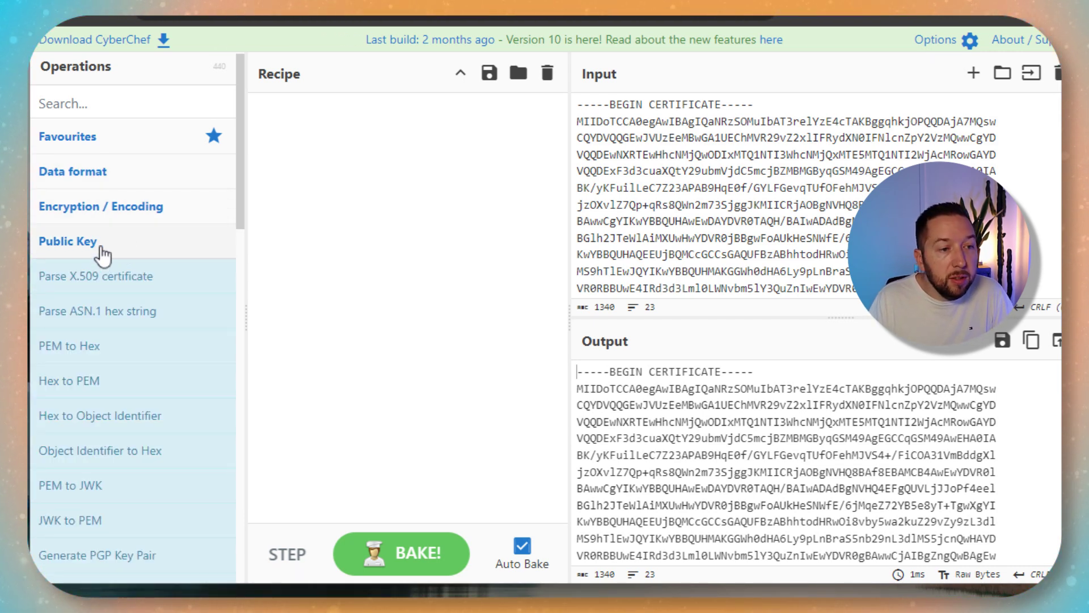
mouse_move(88, 306)
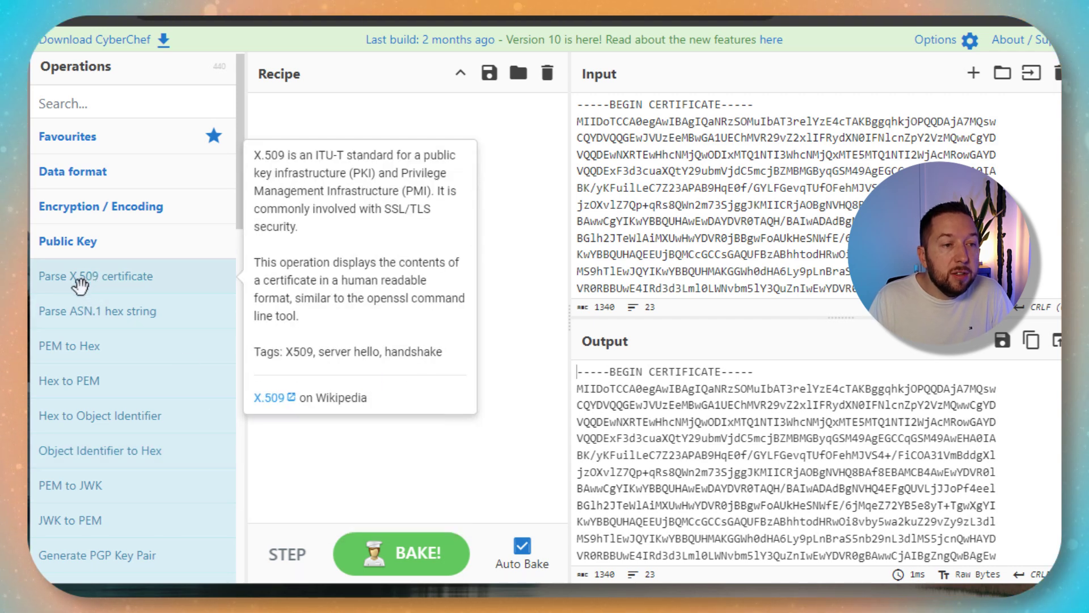
left_click_drag(85, 280, 357, 190)
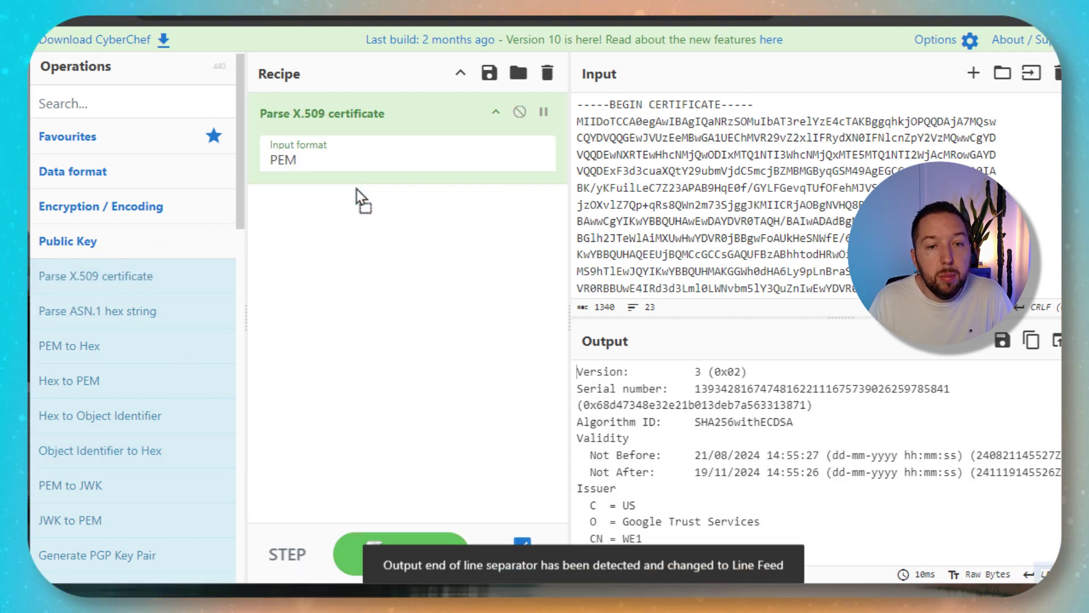
- Examine the decoded certificate's validity, issuer, public key and extensions in the output, highlighting the subject's common name
scroll(845, 441, "down", 12)
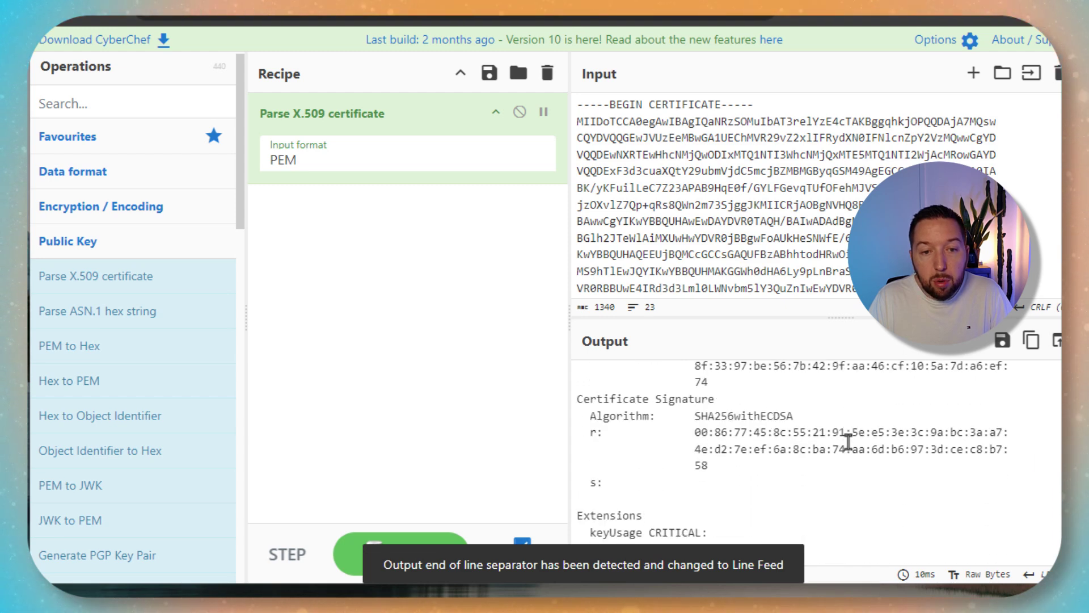
scroll(847, 440, "up", 12)
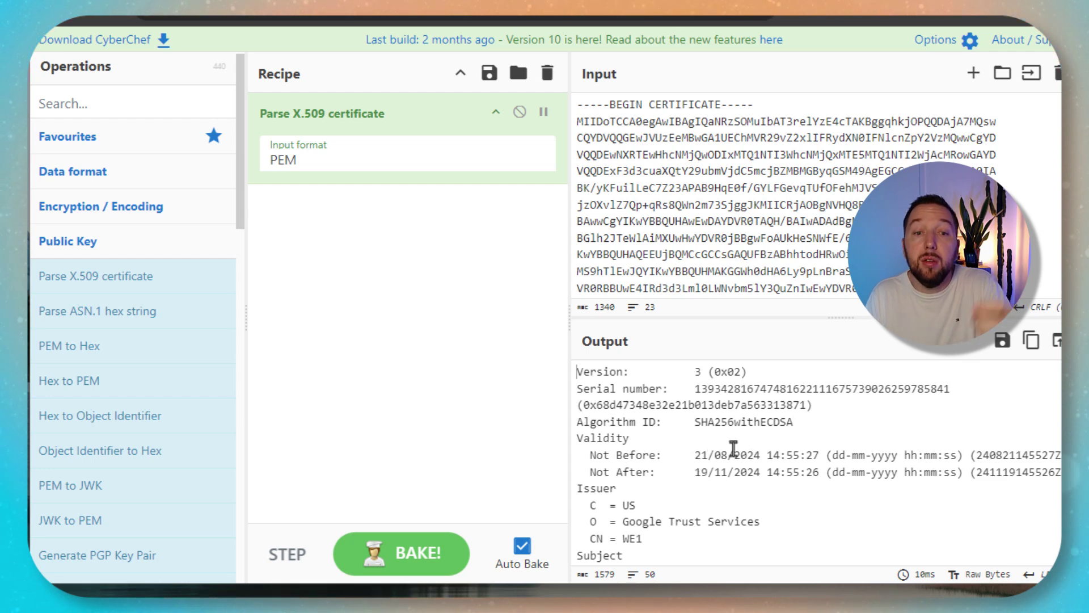
scroll(749, 465, "down", 3)
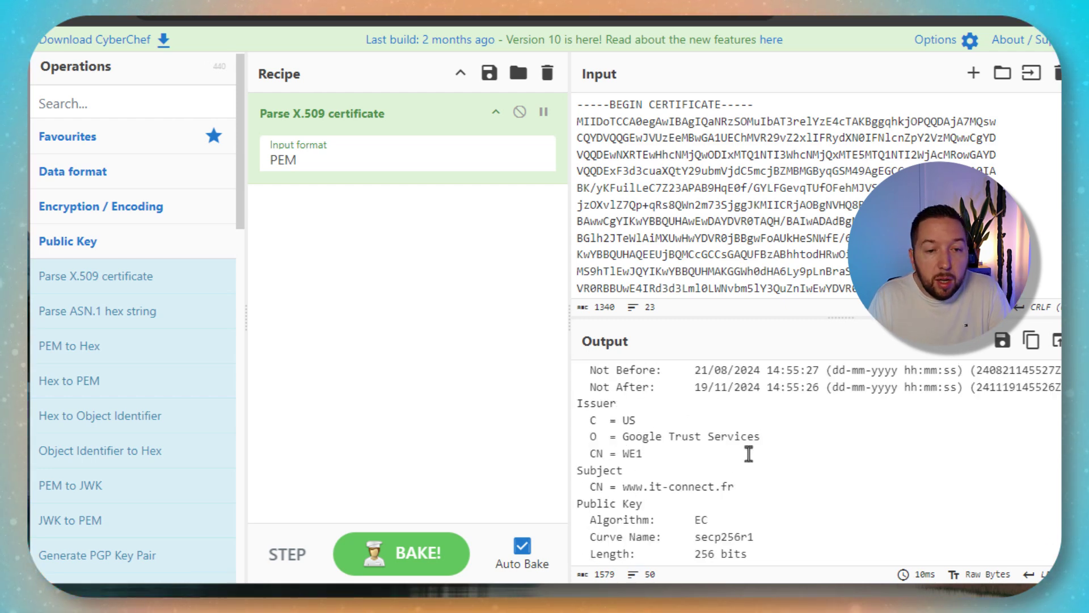
scroll(726, 440, "up", 2)
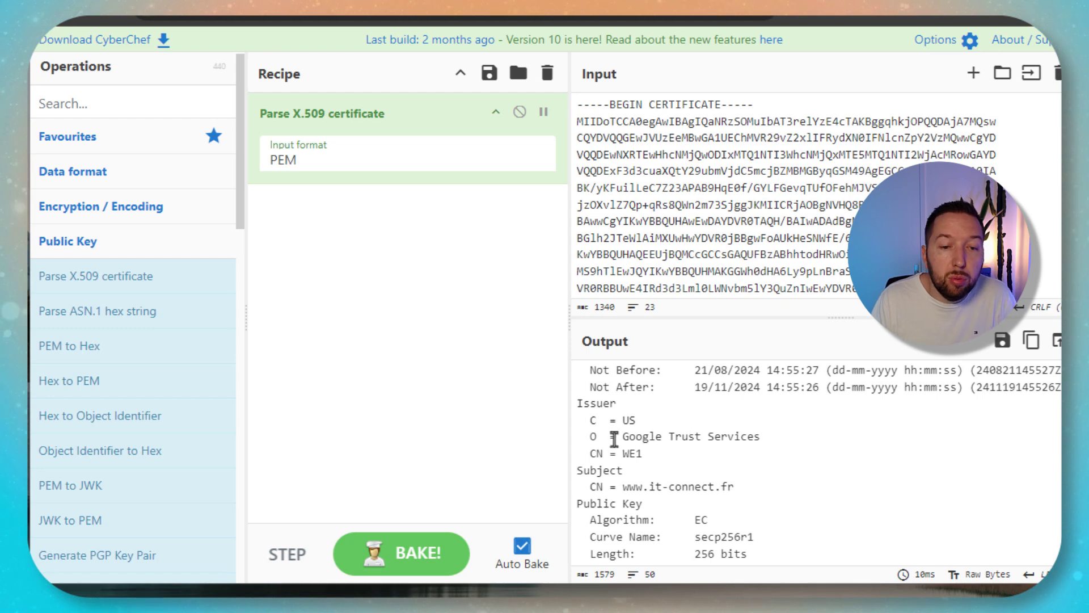
left_click_drag(744, 487, 634, 482)
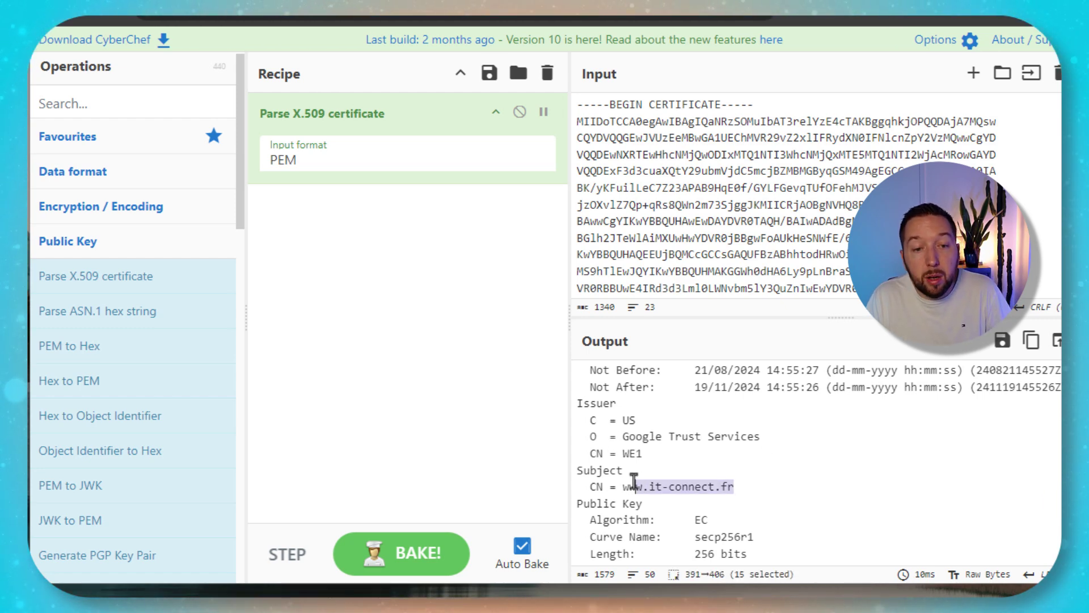
scroll(766, 488, "down", 10)
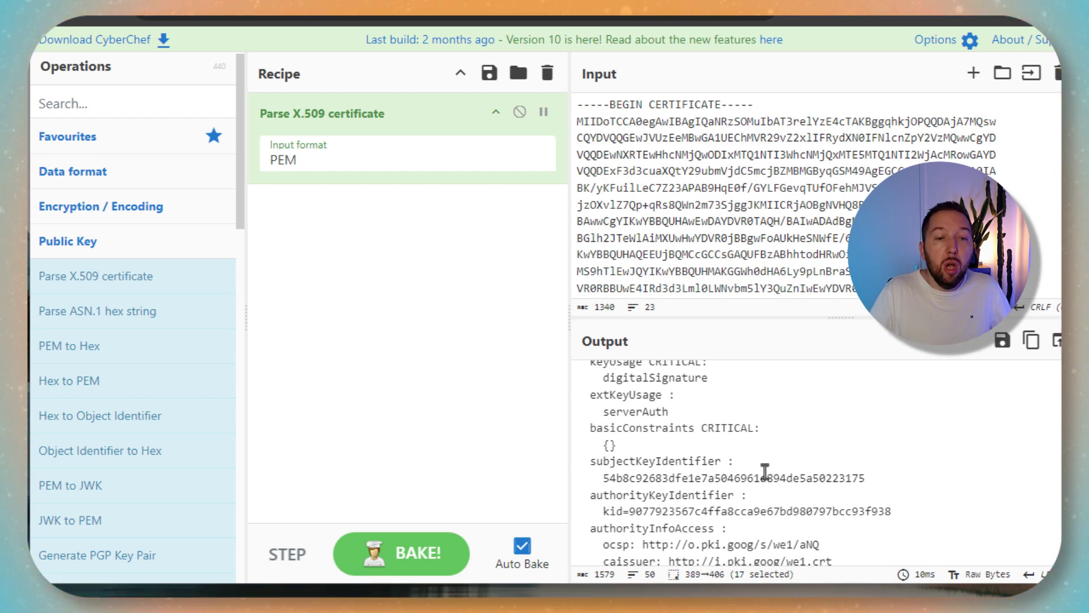
- Compare the PEM text in the input with the decoded certificate details in the output
scroll(772, 466, "up", 10)
scroll(773, 464, "up", 3)
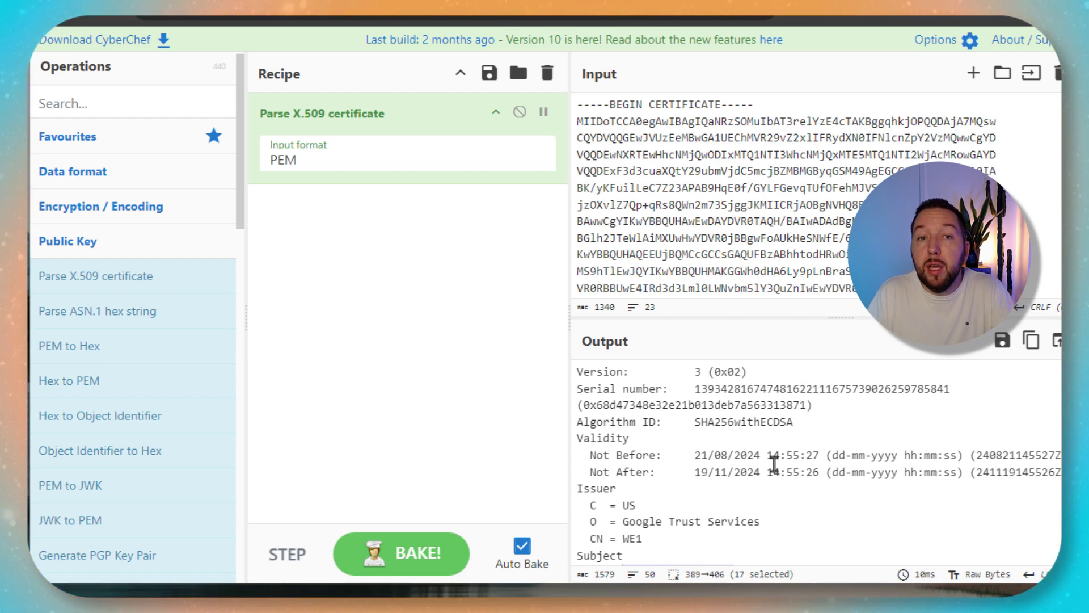
scroll(676, 209, "down", 3)
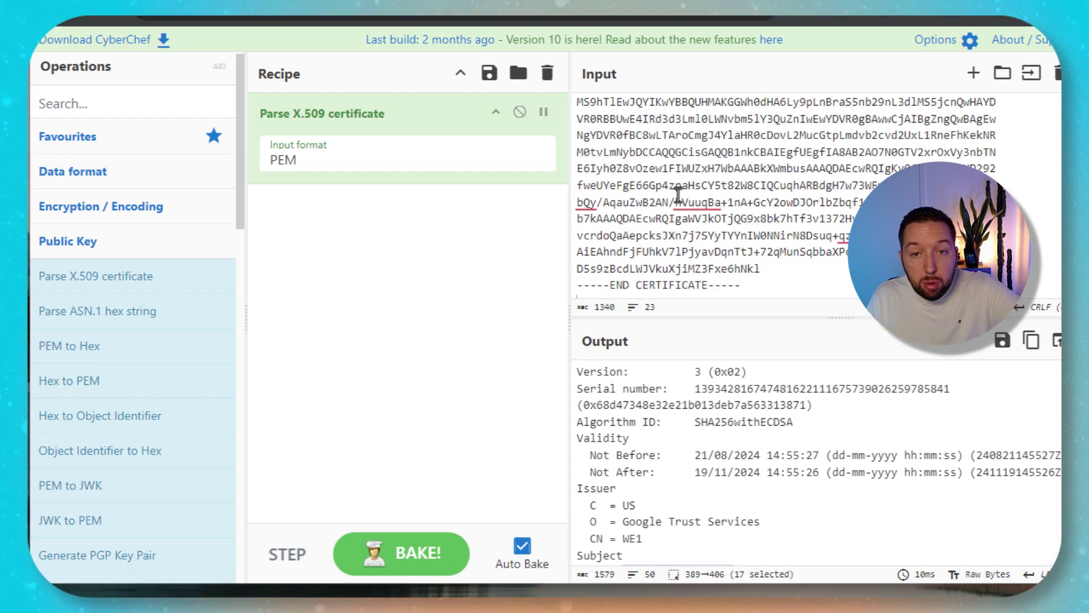
scroll(842, 216, "up", 5)
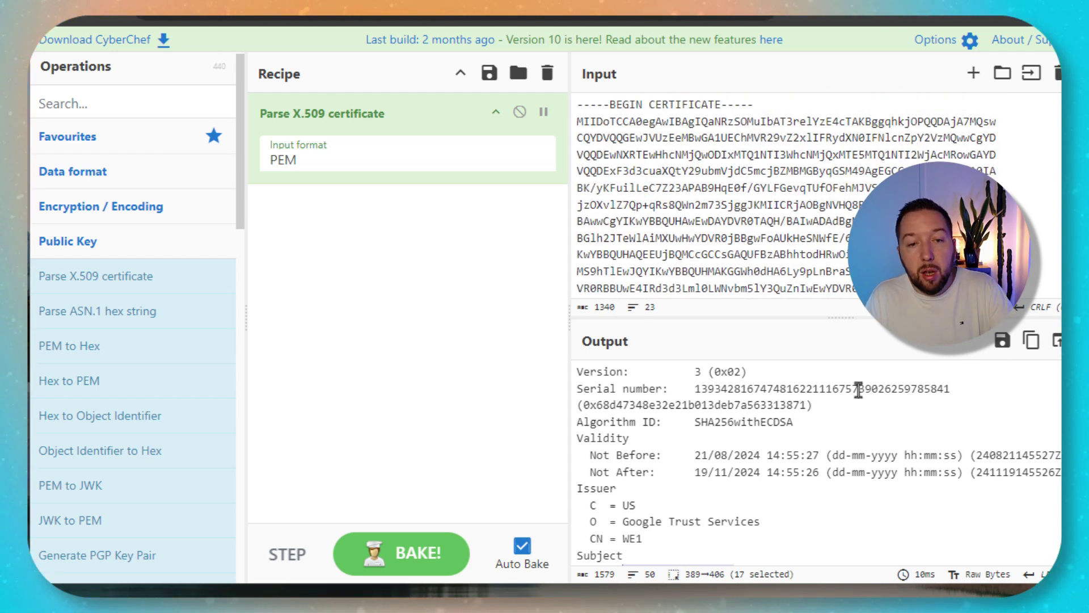
scroll(809, 428, "down", 9)
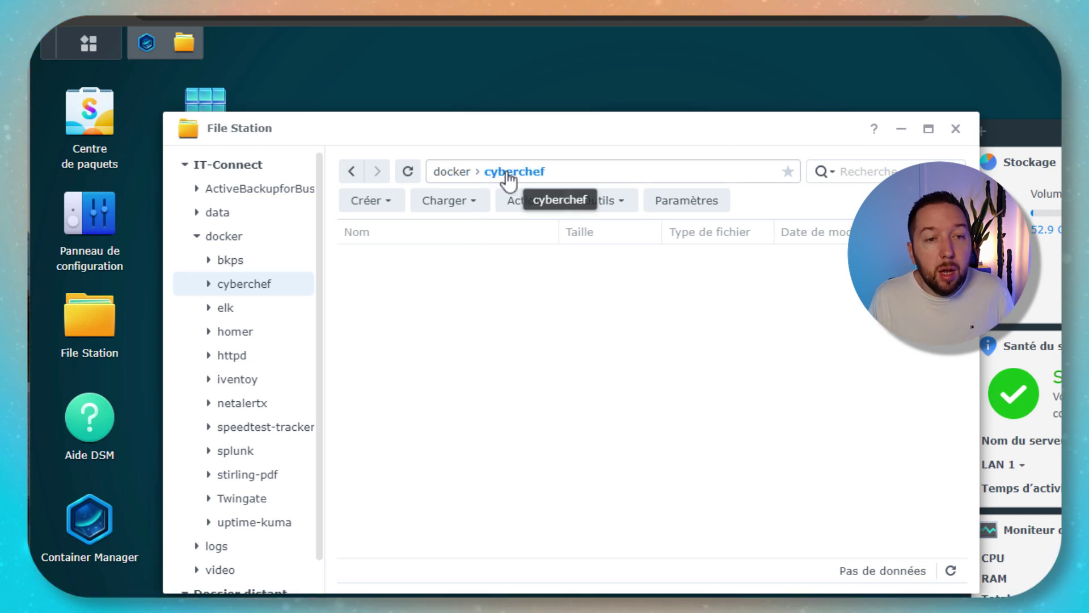
- Switch to Container Manager on the Synology NAS and start a new project named cyberchef
left_click(101, 513)
left_click(296, 92)
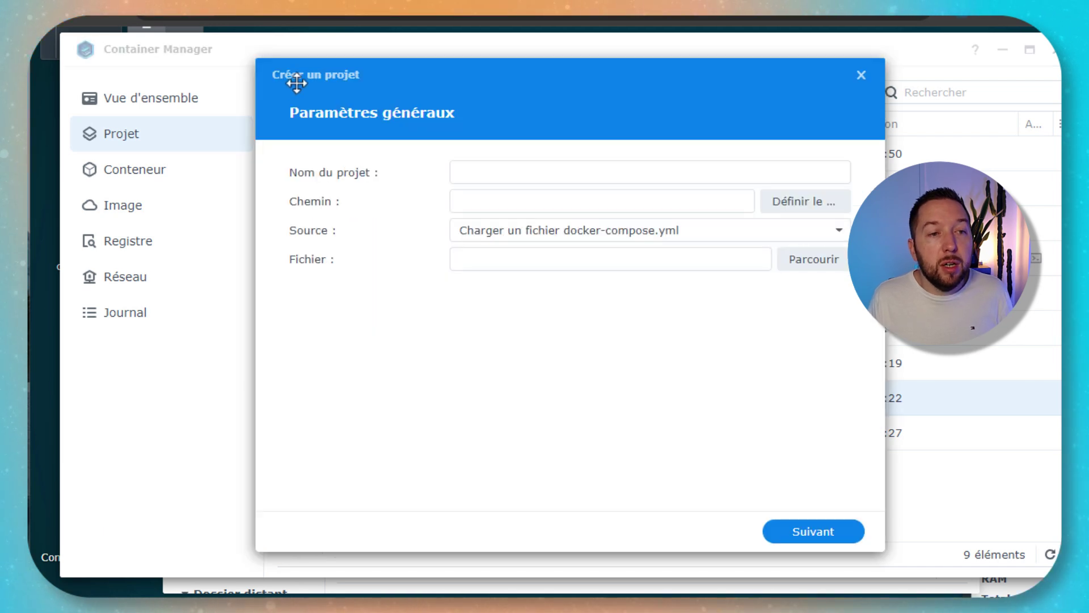
left_click(545, 172)
type("c")
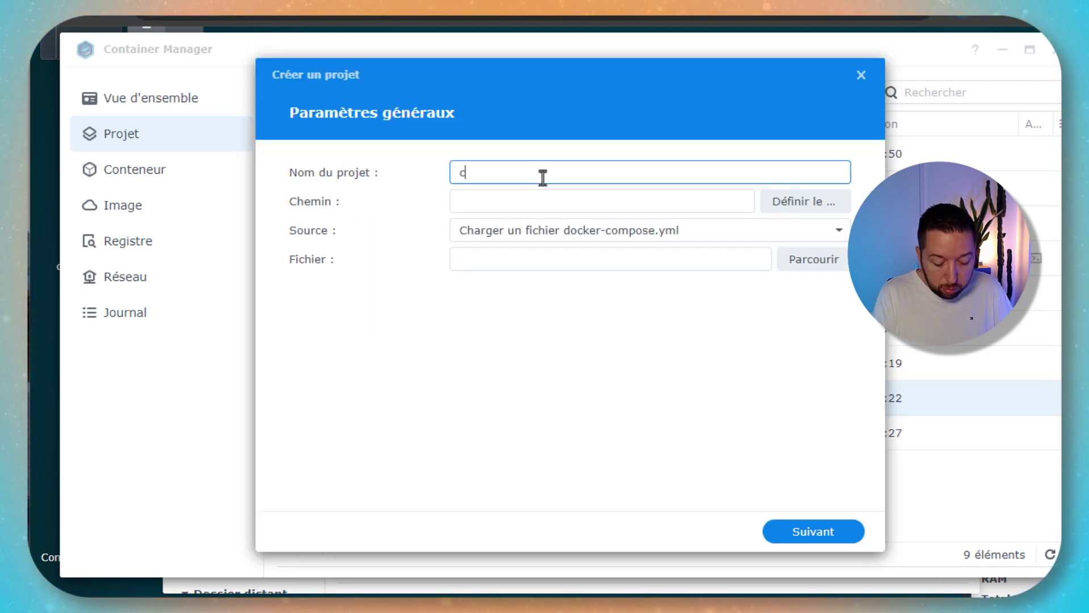
type("yberchef")
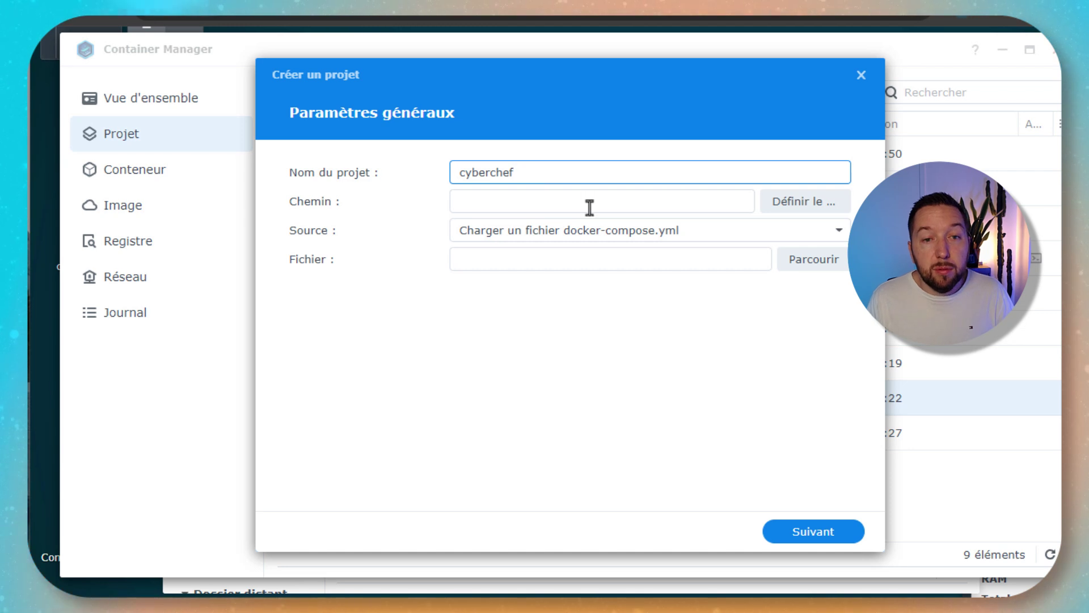
- Set the project's path to the /docker/cyberchef folder
left_click(794, 205)
left_click(418, 225)
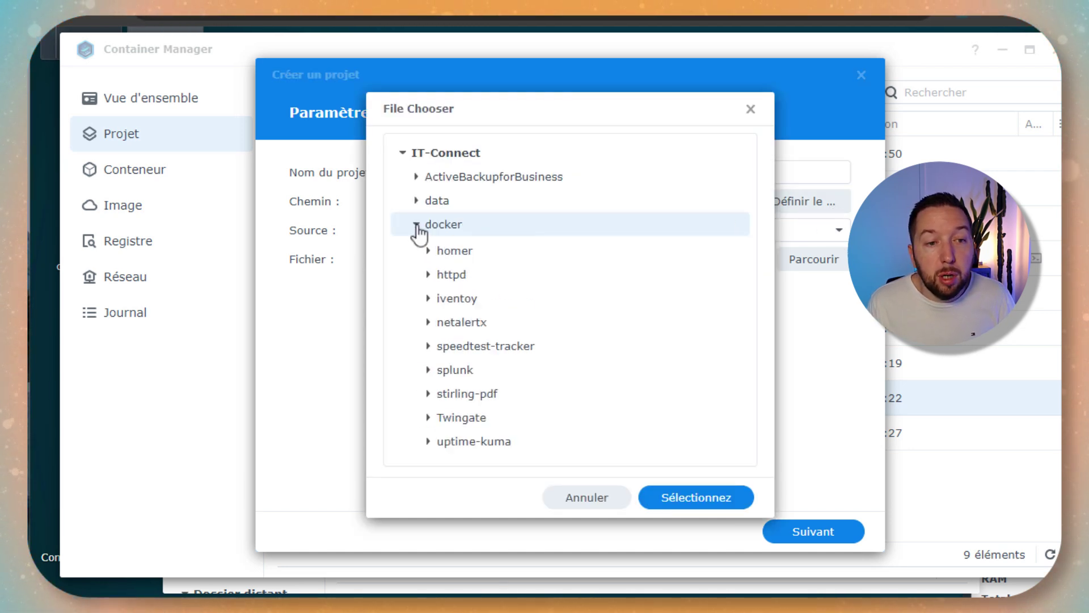
left_click(452, 272)
left_click(658, 501)
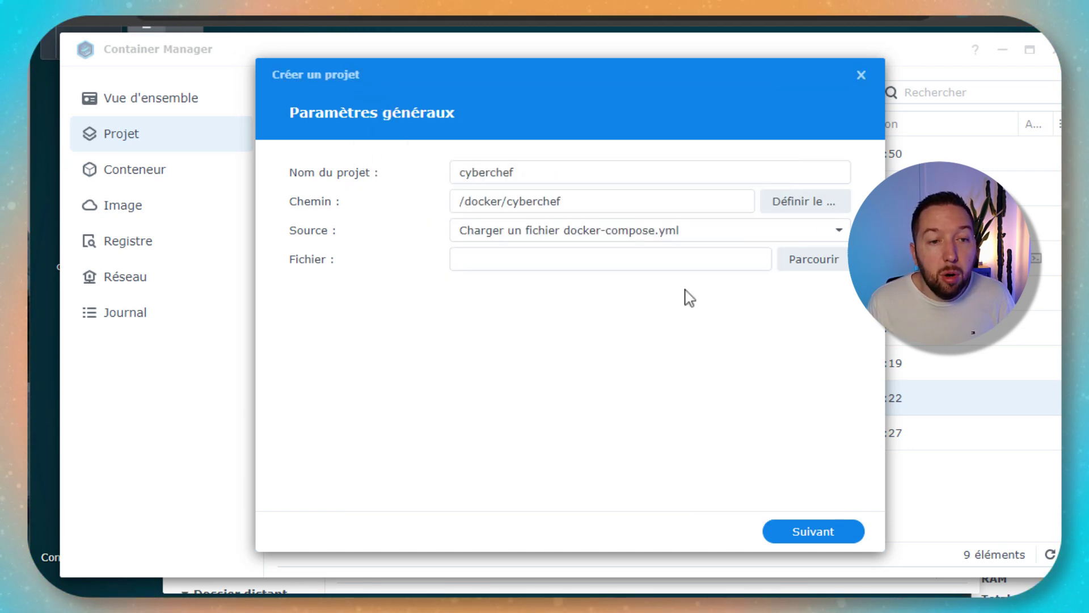
- Create a docker-compose.yml as the source, version "3", with service cyber-chef using image mpepping/cyberchef:latest and ports "8000:8000"
left_click(652, 232)
left_click(559, 289)
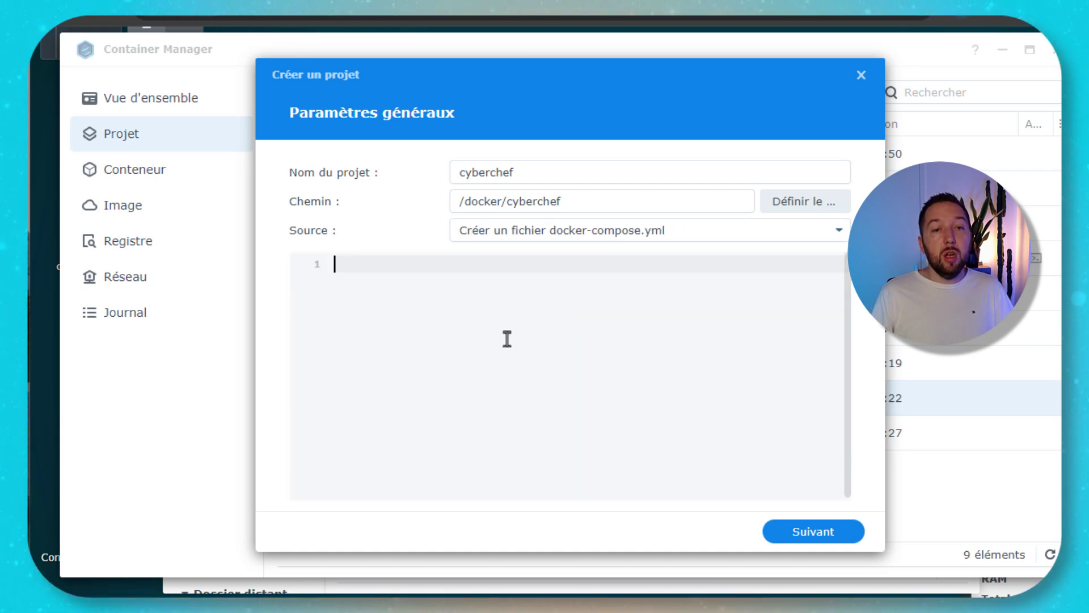
type("version: \"3\"  services:   cyber-chef:     image: mpepping/cyberchef:latest     ports:       - \"8000:8000\"")
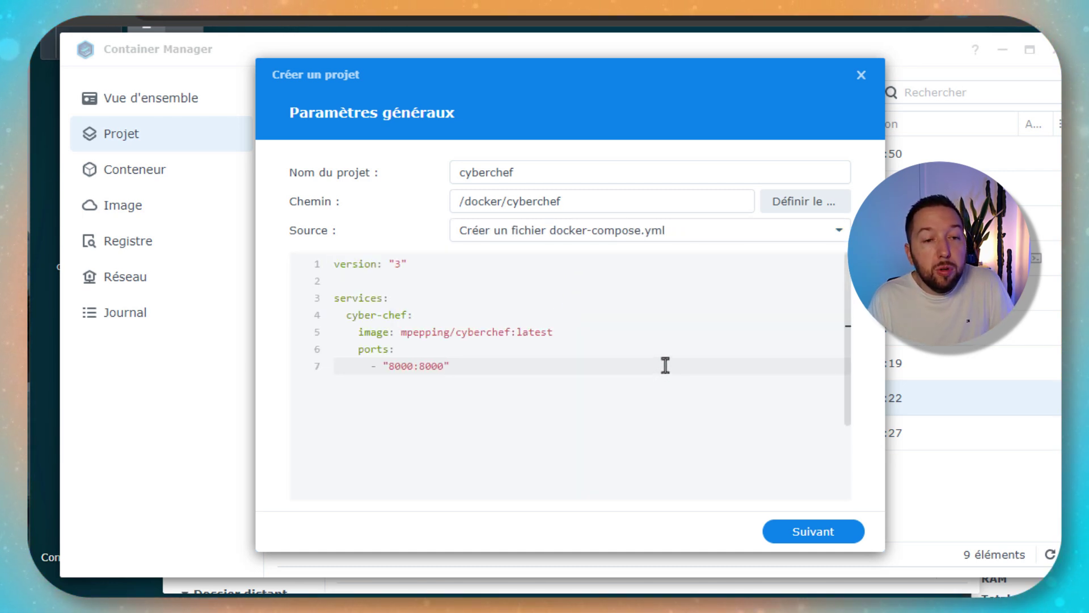
- Review the compose file's image name and port mapping, highlighting the image's name and tag and the host port
left_click_drag(565, 339, 456, 335)
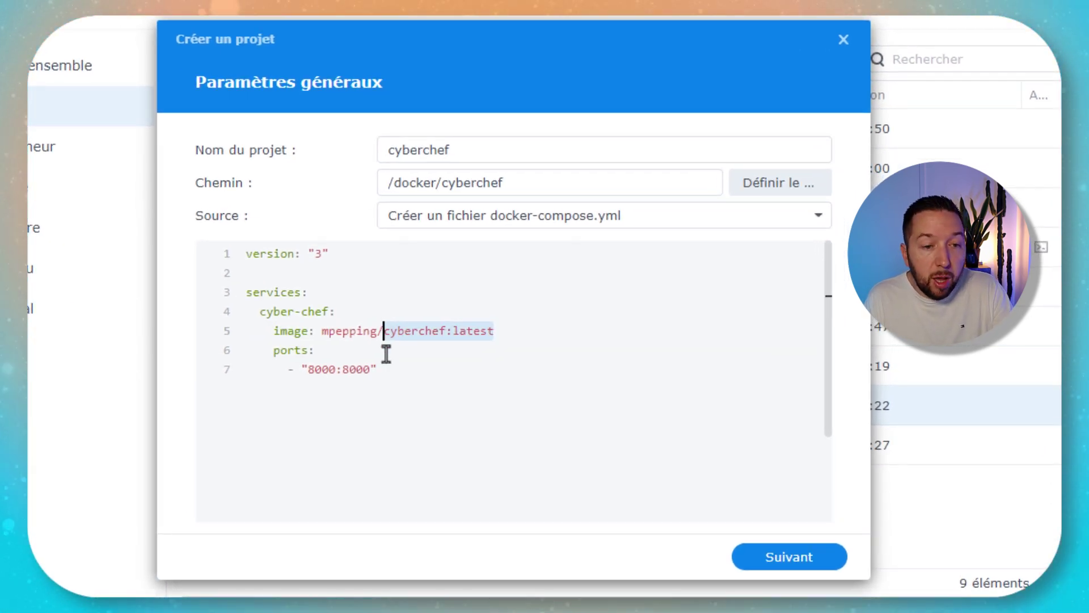
left_click(384, 370)
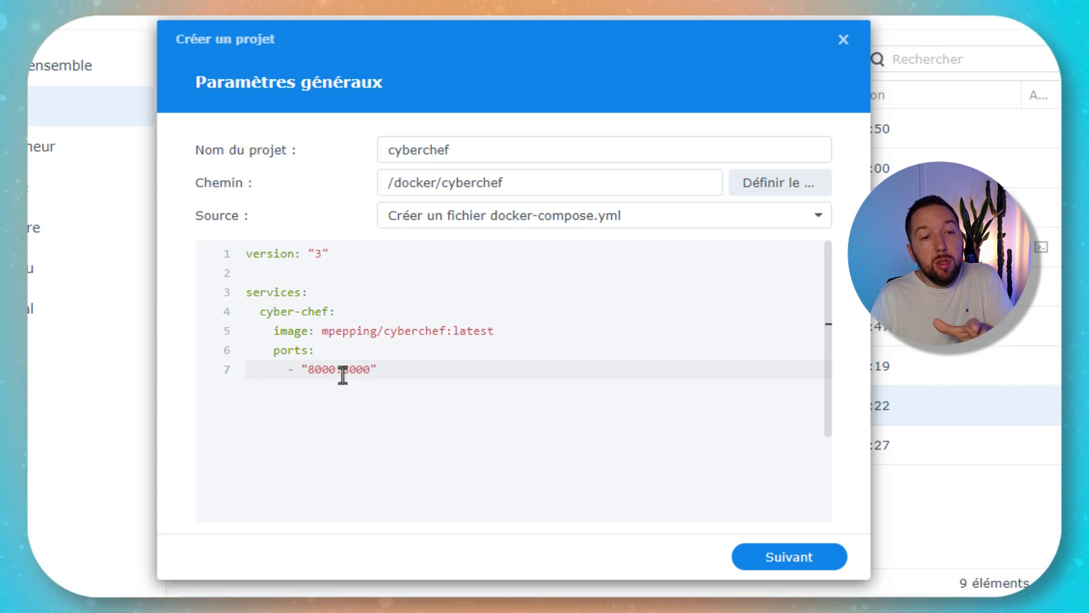
left_click_drag(342, 371, 309, 372)
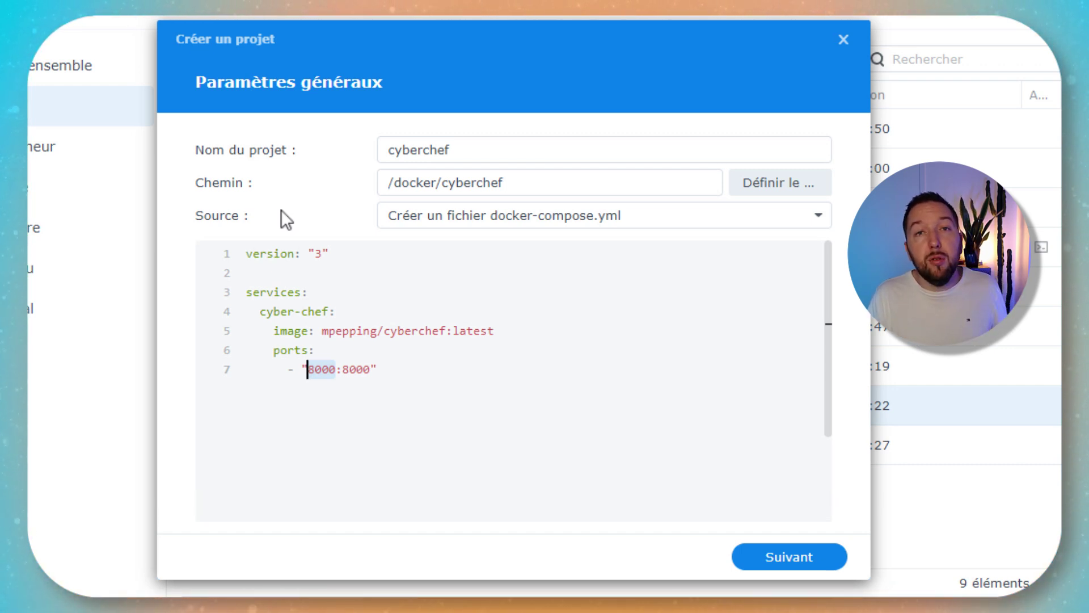
left_click(377, 374)
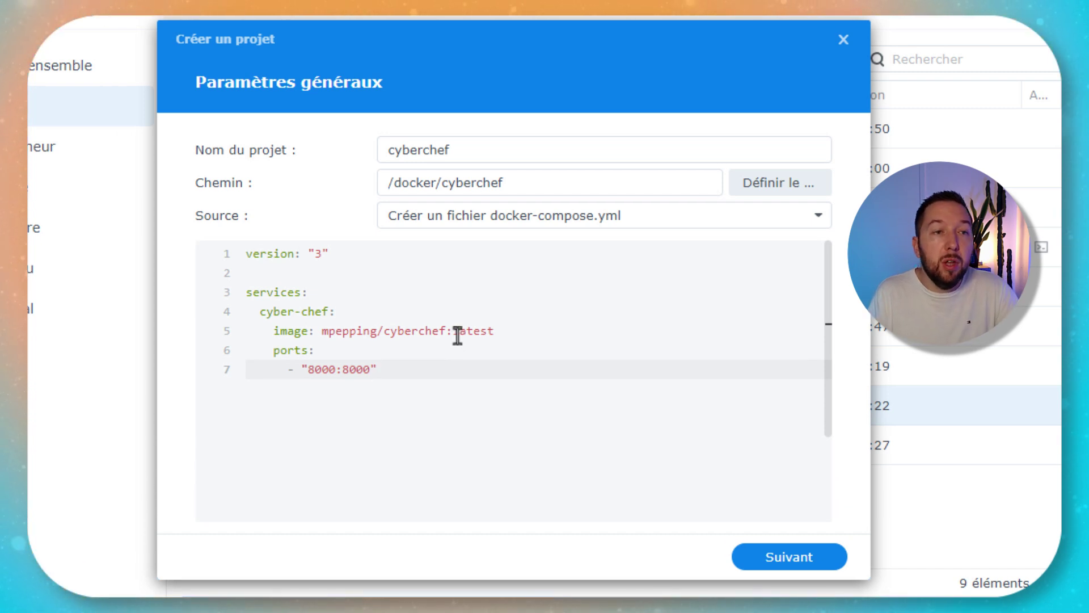
- Finish the project wizard without further changes to build the cyberchef project, and close the creation terminal
left_click(743, 561)
left_click(786, 562)
left_click(797, 562)
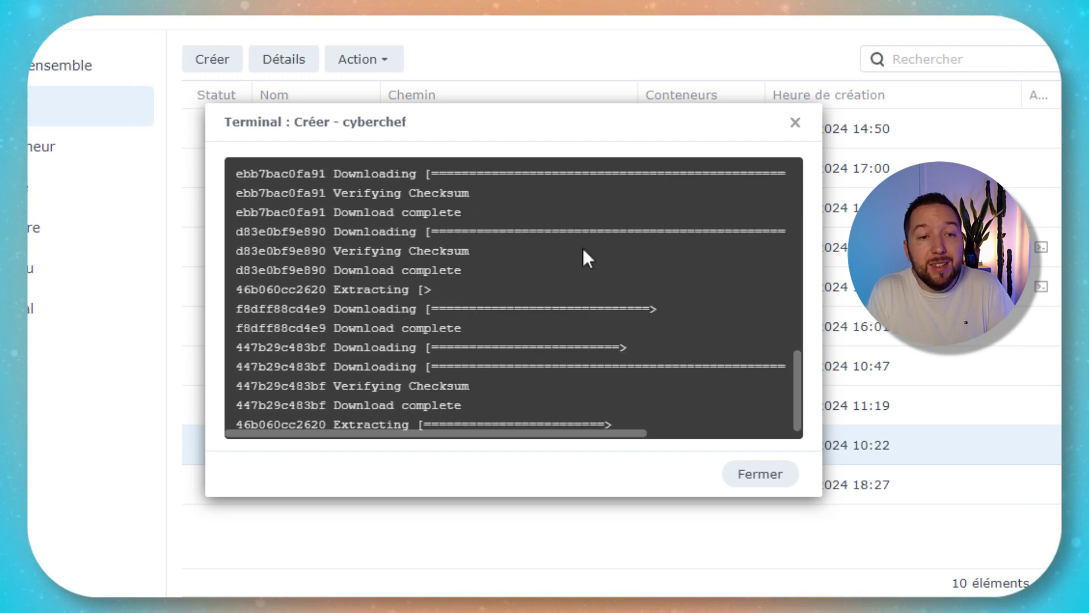
left_click(761, 475)
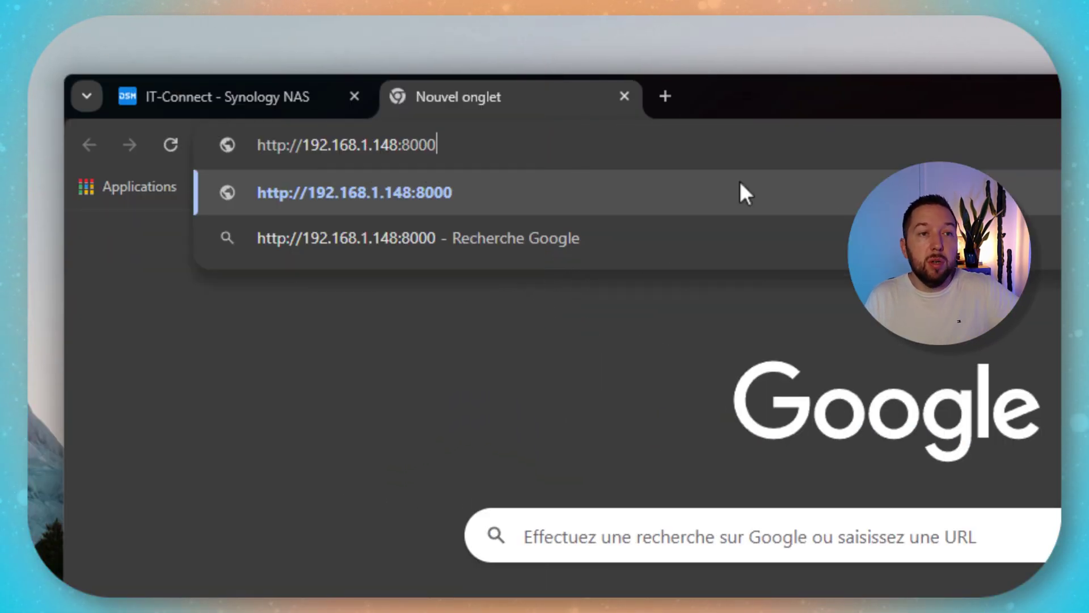
key("Return")
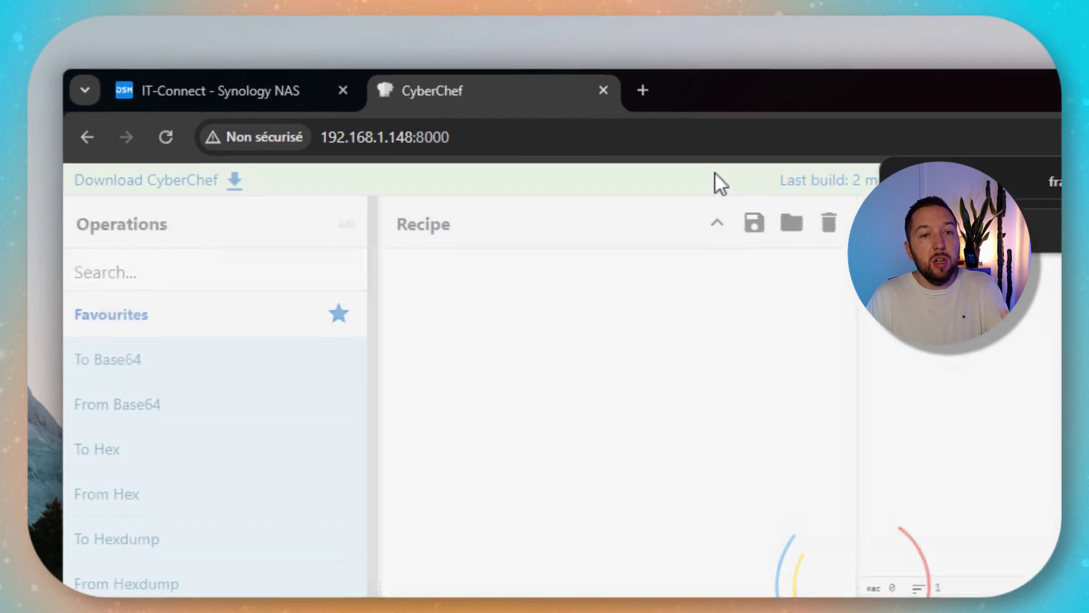
left_click(934, 129)
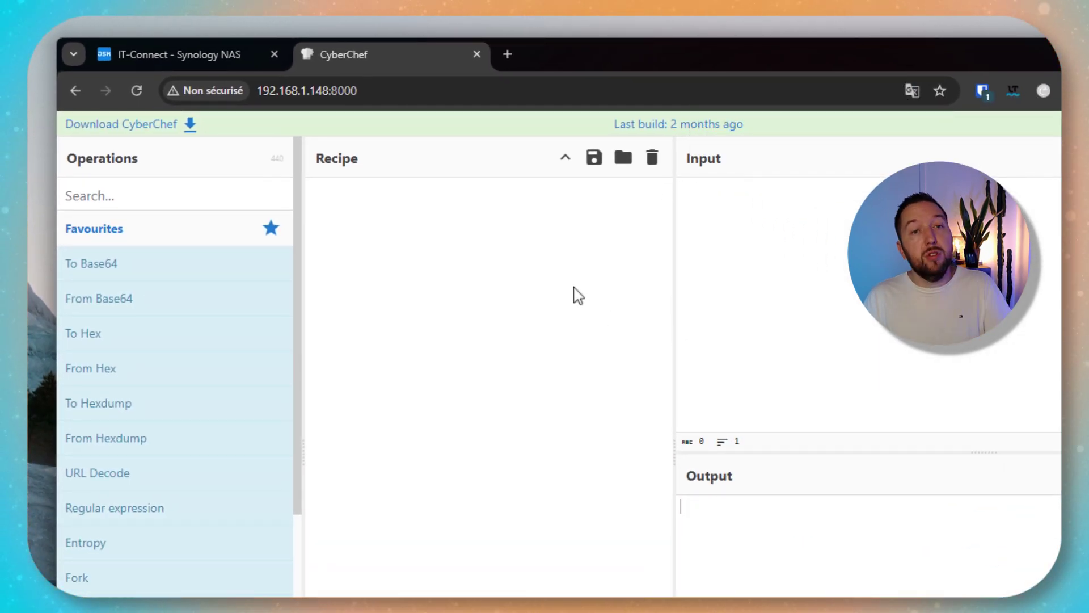
mouse_move(128, 333)
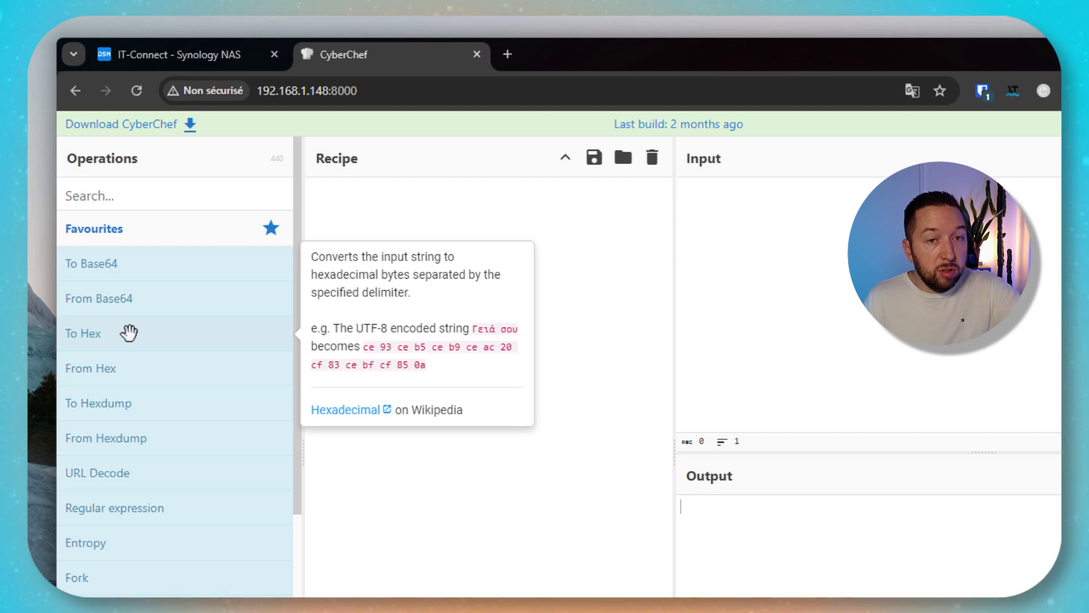